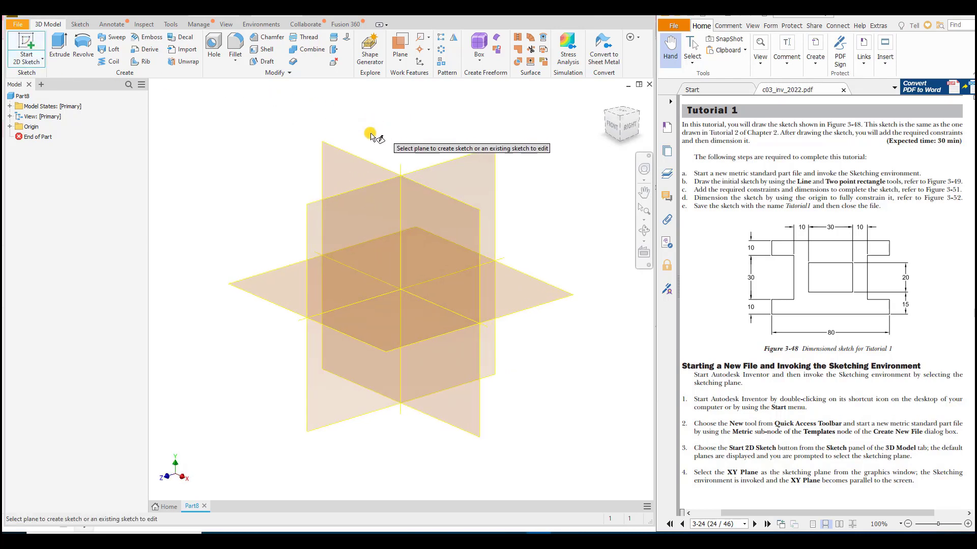
Step: Start a 2D sketch on the XY Plane and draw a horizontal line about 80 mm long from the origin
click(329, 163)
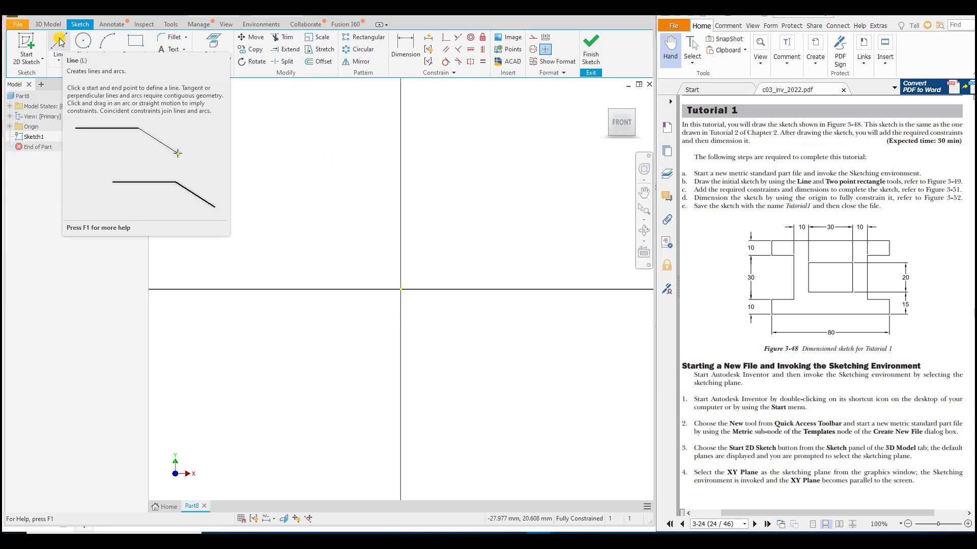
click(59, 40)
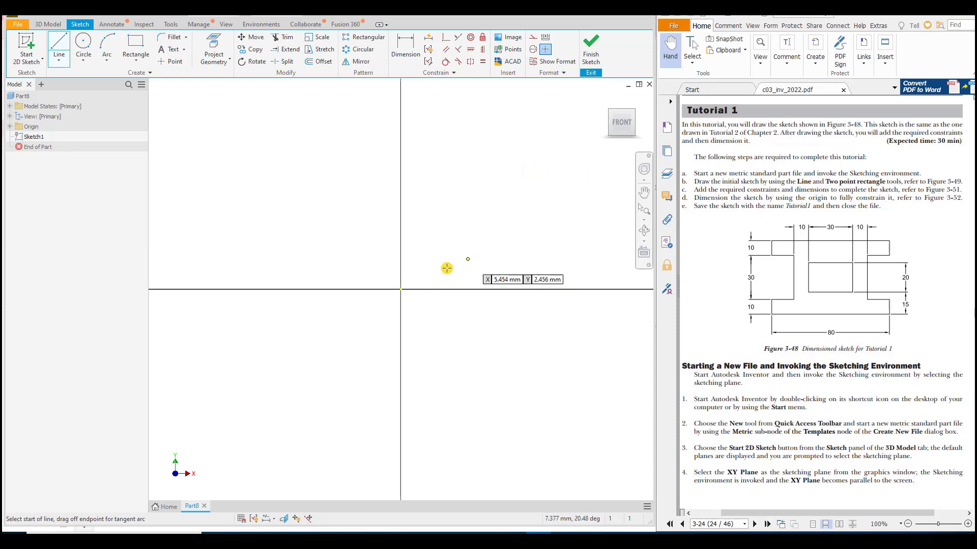
click(402, 289)
middle_drag(521, 323, 333, 324)
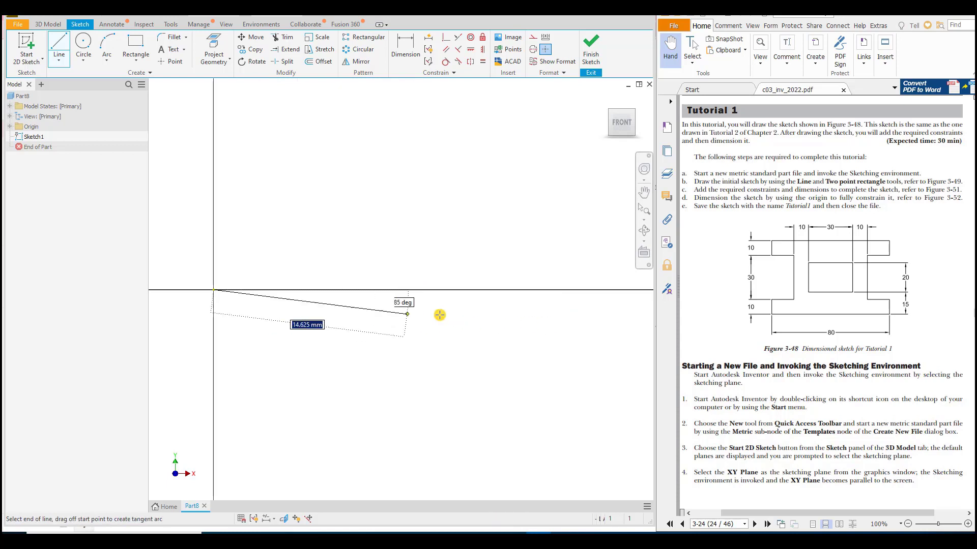
scroll(510, 314, down, 5)
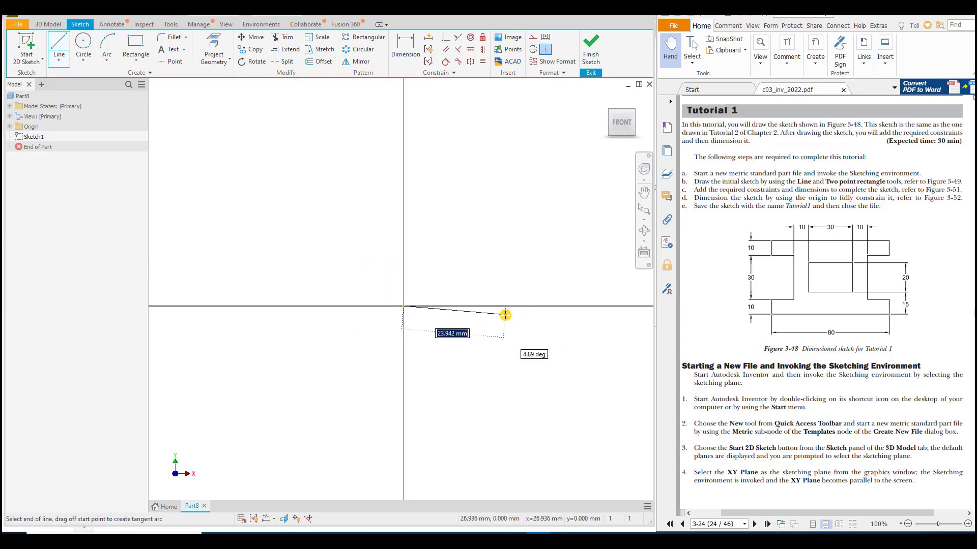
middle_drag(504, 314, 260, 298)
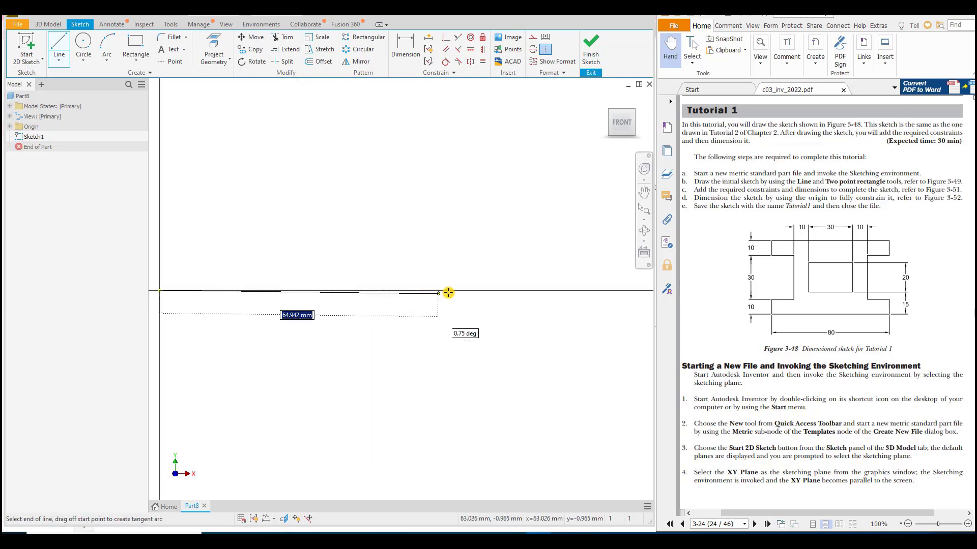
click(502, 291)
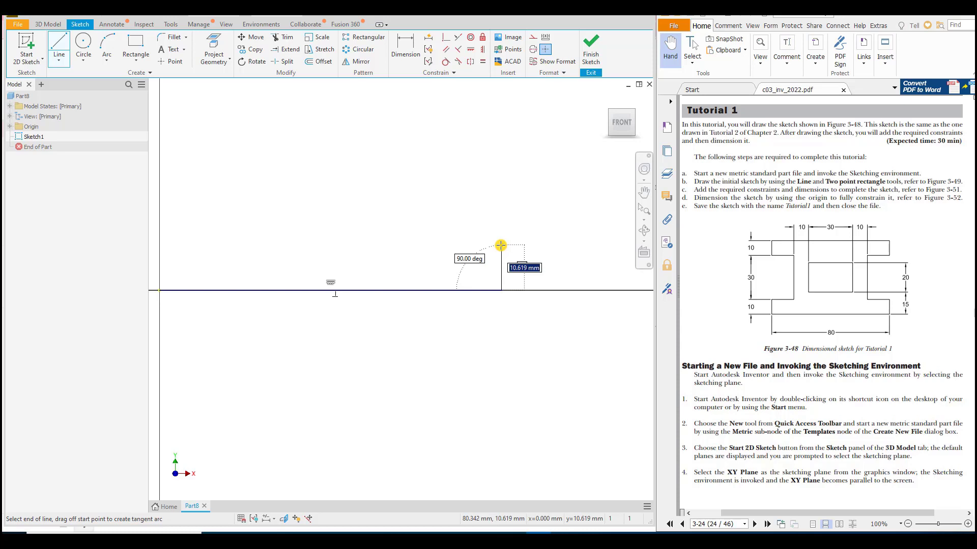
Step: Continue the right side of the I-shaped outline with about 10.6 mm flange ends and a recess about 15.6 mm deep and 31 mm high
click(502, 246)
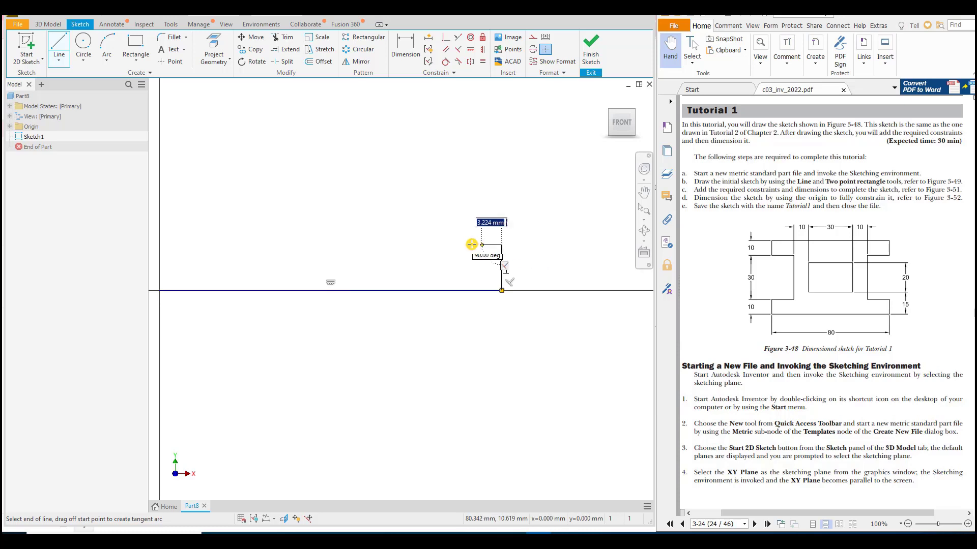
click(435, 247)
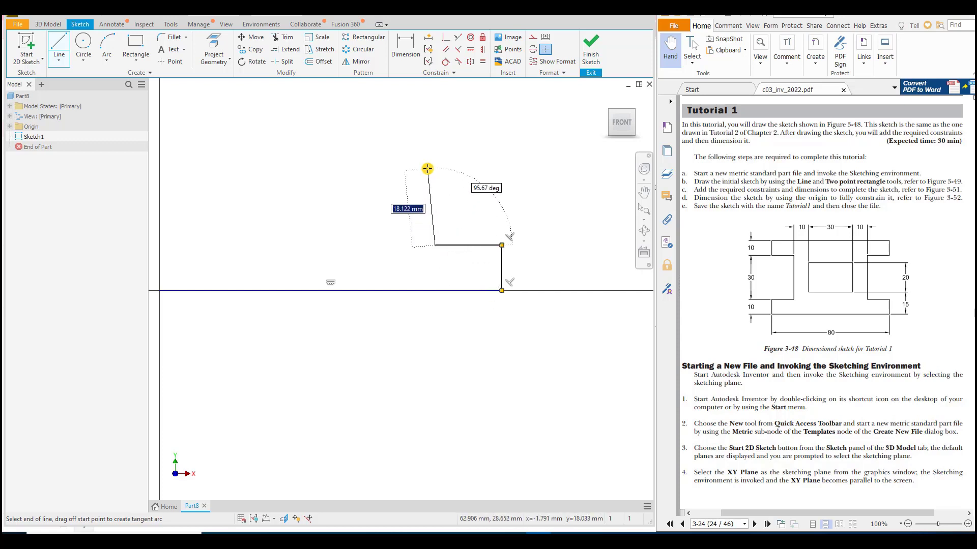
middle_drag(428, 170, 432, 255)
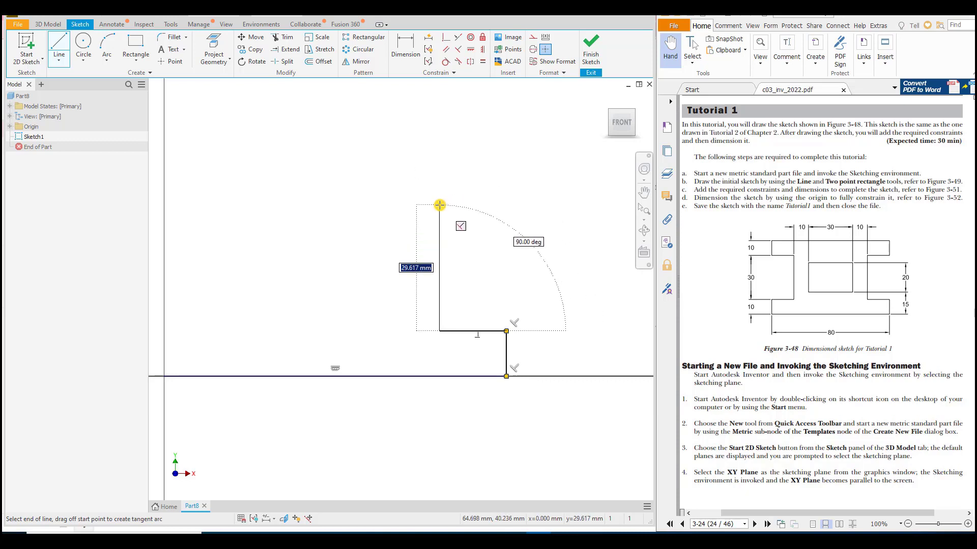
click(440, 199)
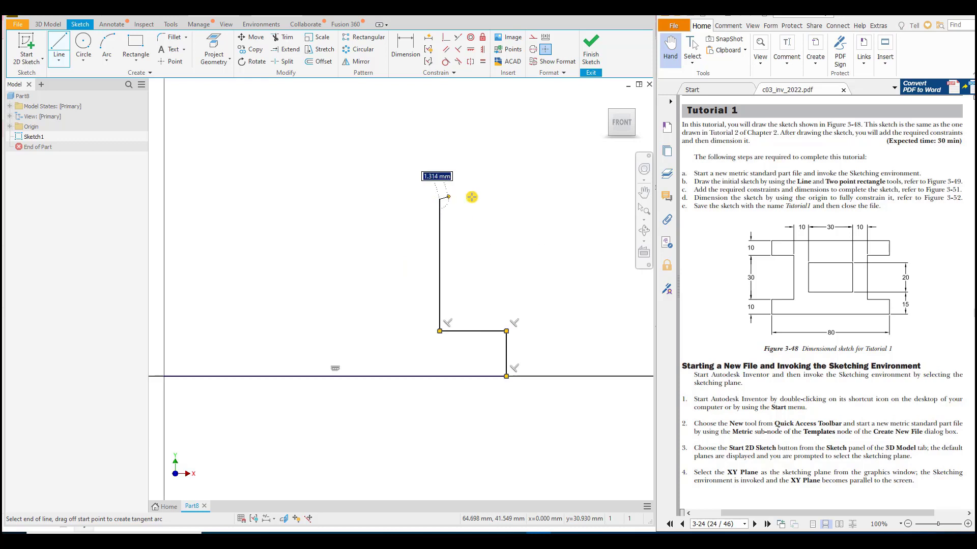
click(506, 200)
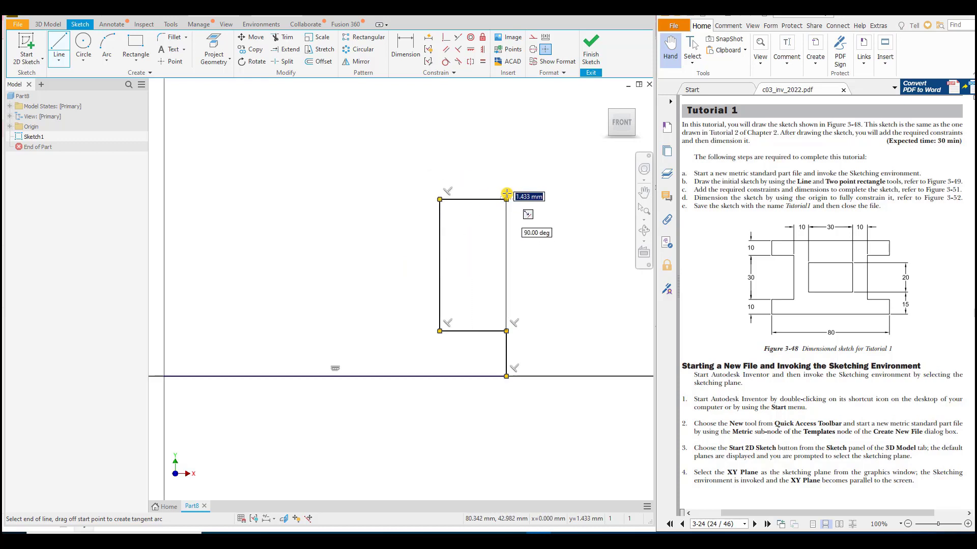
click(506, 153)
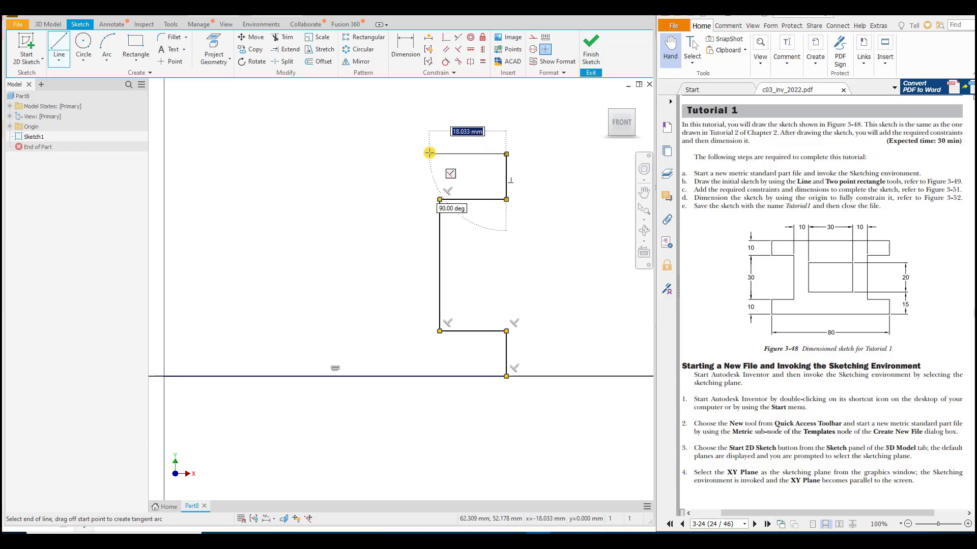
Step: Draw the top line about 80 mm long and the mirrored left side with a recess about 15 mm deep, closing the profile at the origin
middle_drag(415, 168, 495, 168)
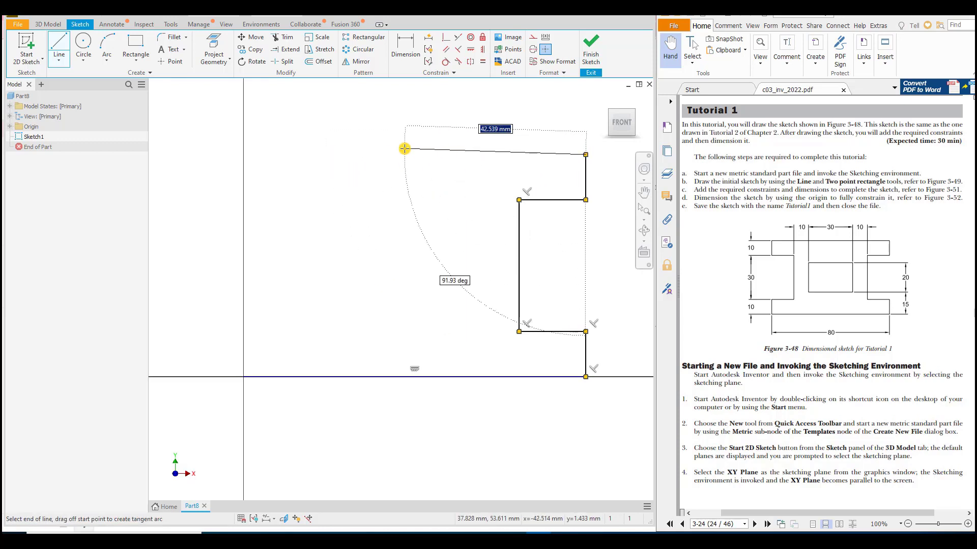
click(243, 153)
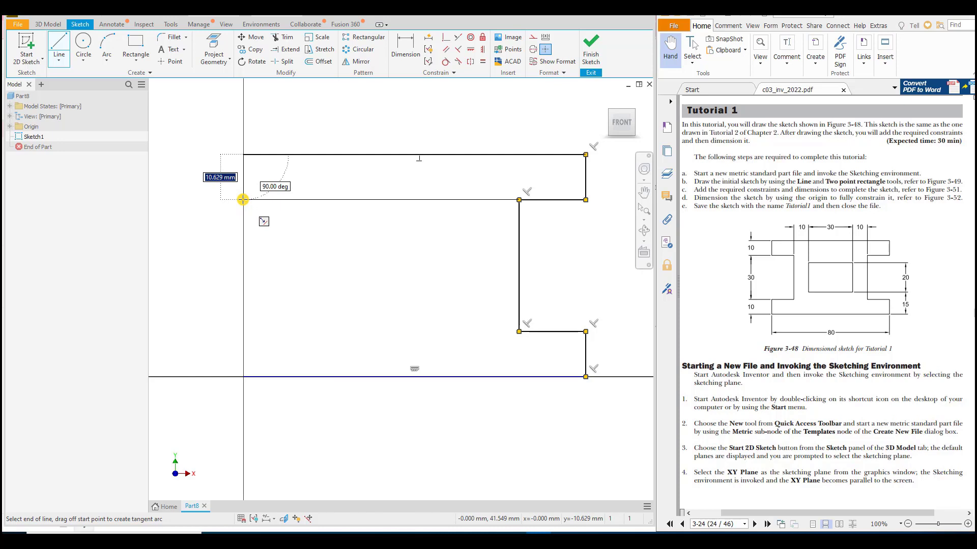
click(243, 200)
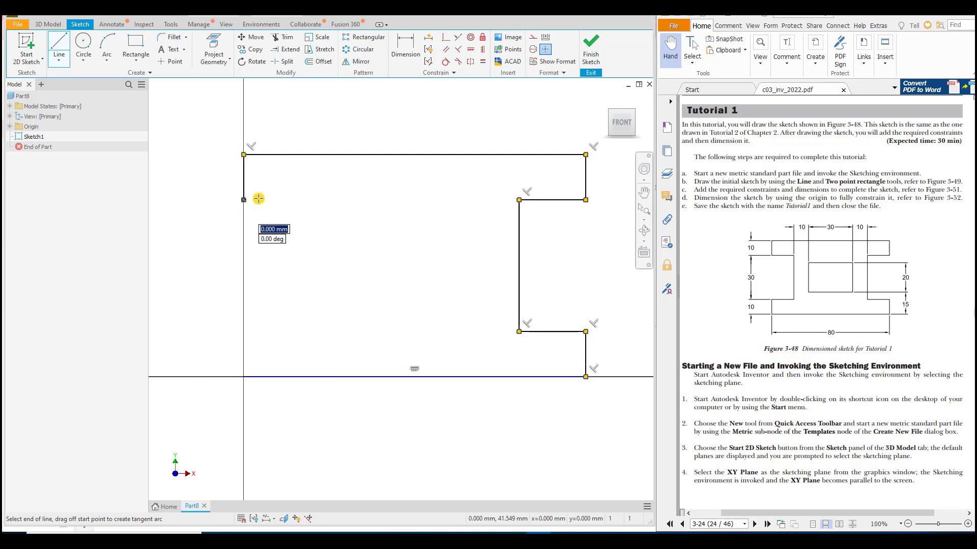
click(308, 199)
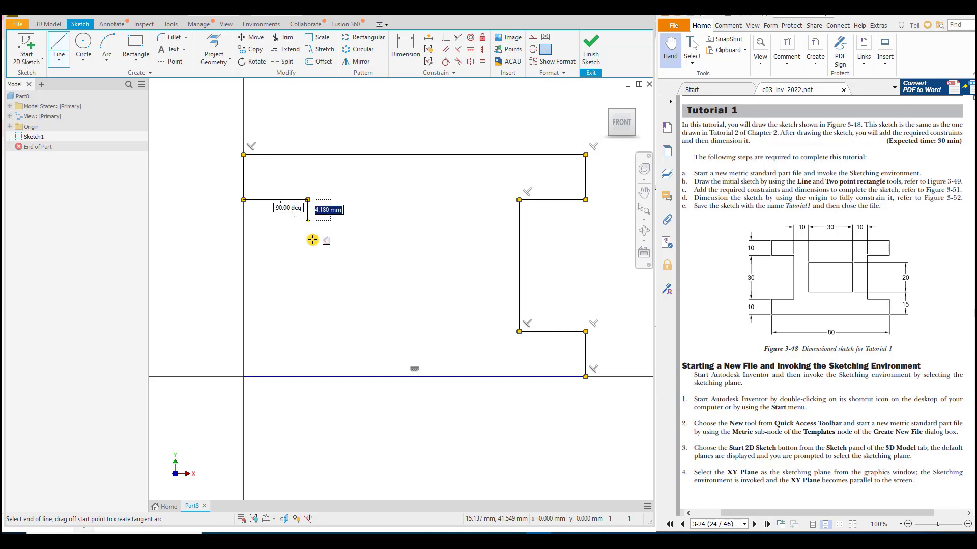
click(305, 331)
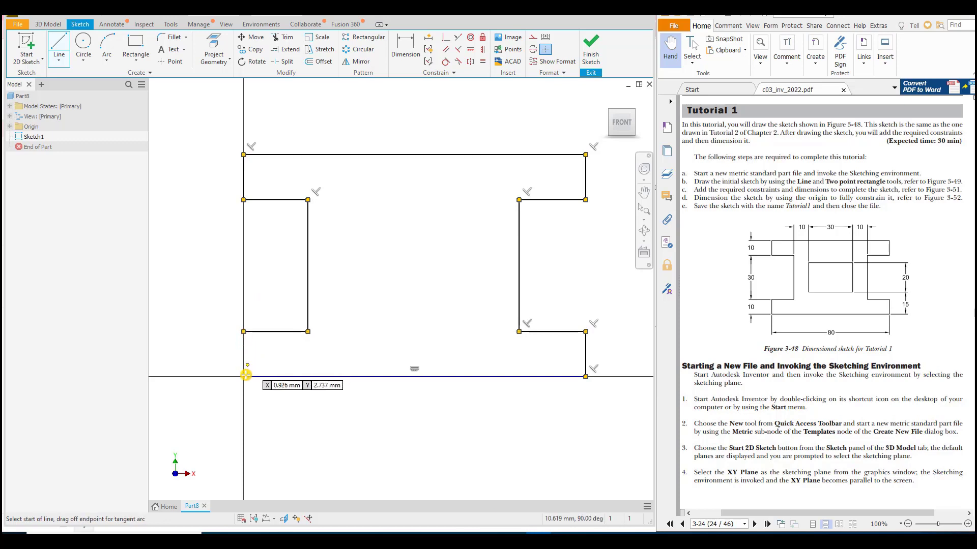
click(244, 332)
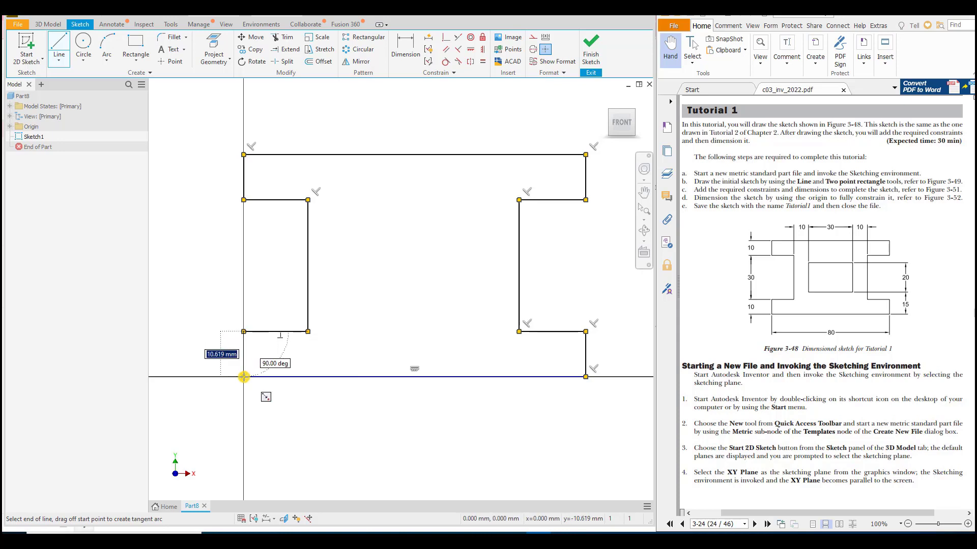
click(244, 377)
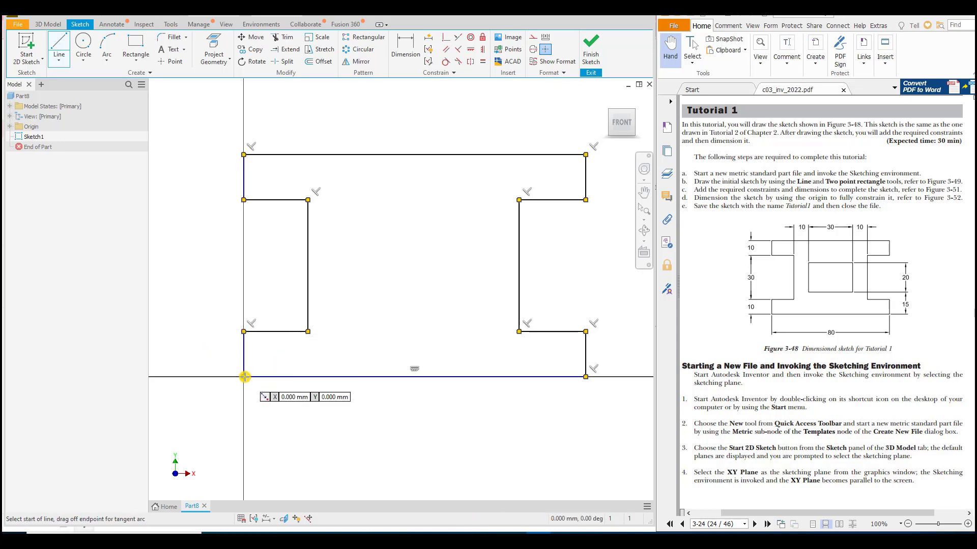
right_click(435, 275)
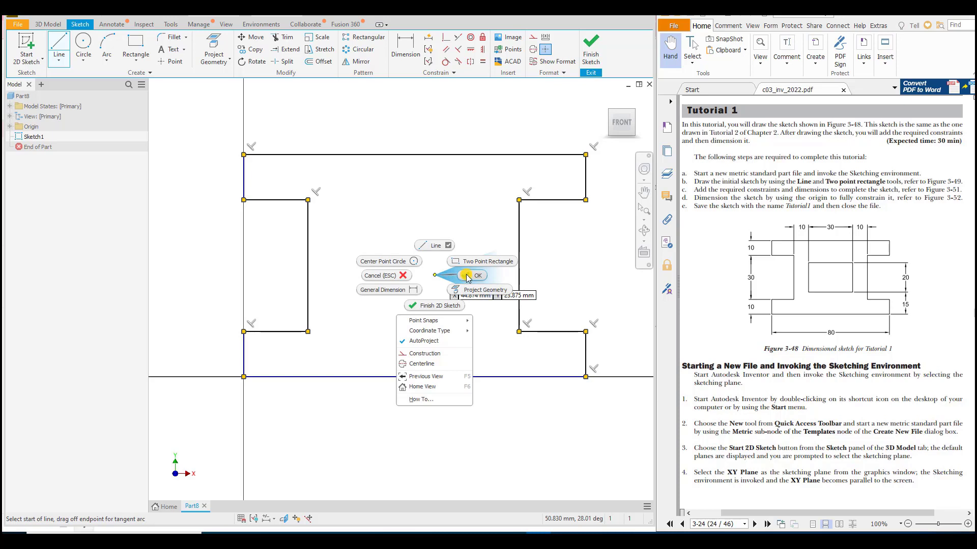
click(467, 276)
Step: Apply an Equal constraint between the lower and upper vertical end edges on the profile's left side
scroll(407, 279, down, 4)
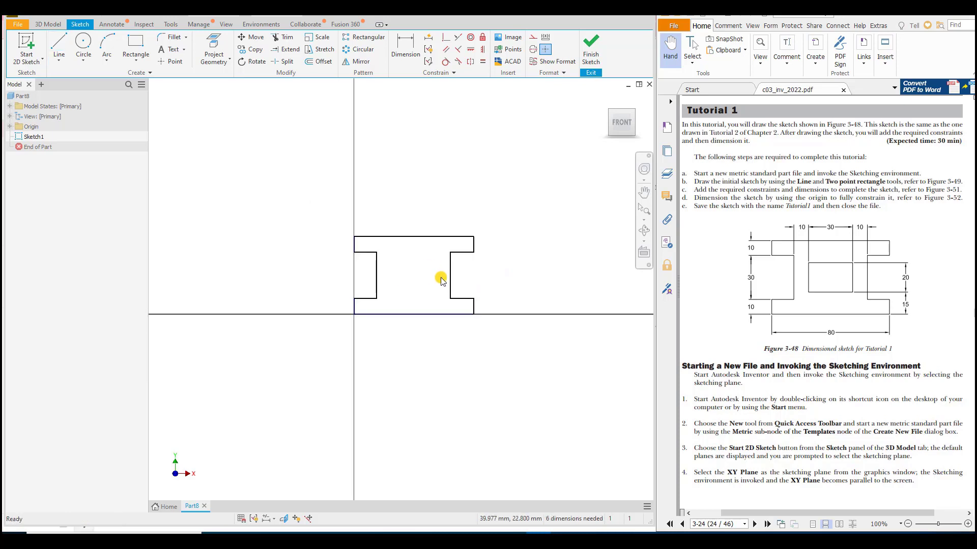
scroll(516, 286, up, 2)
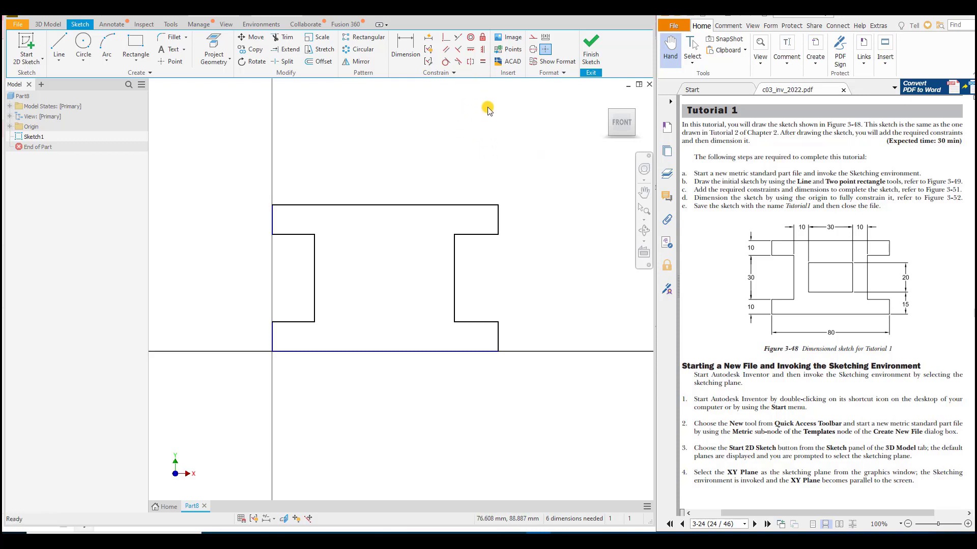
click(483, 62)
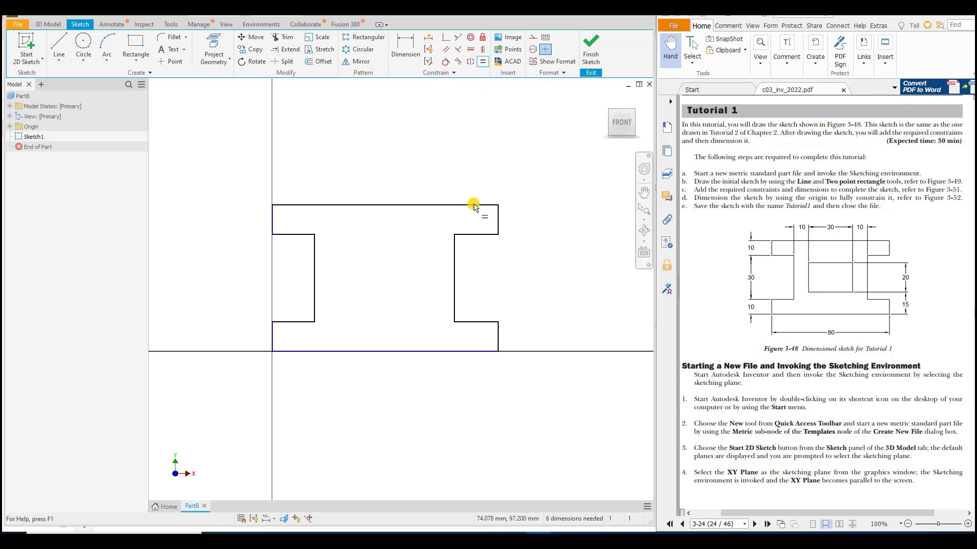
click(272, 337)
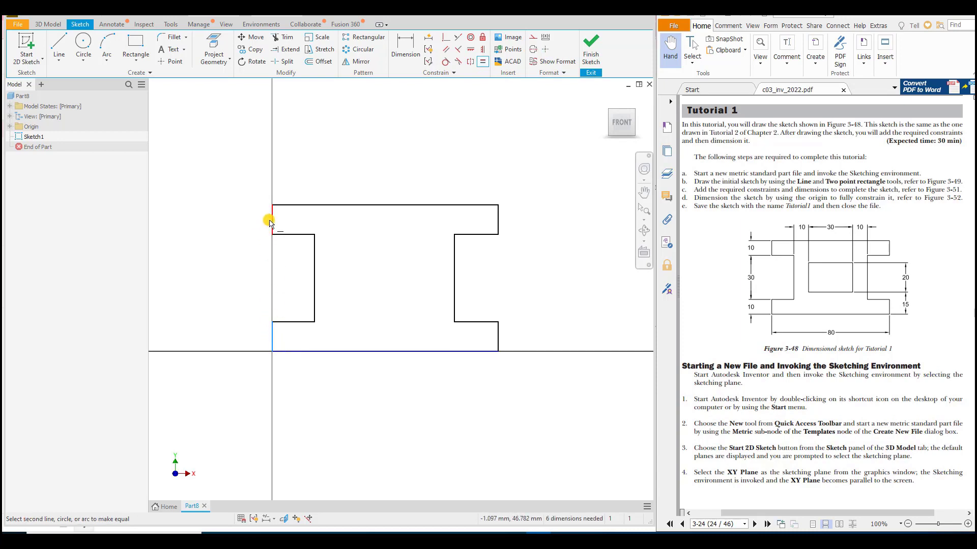
click(271, 220)
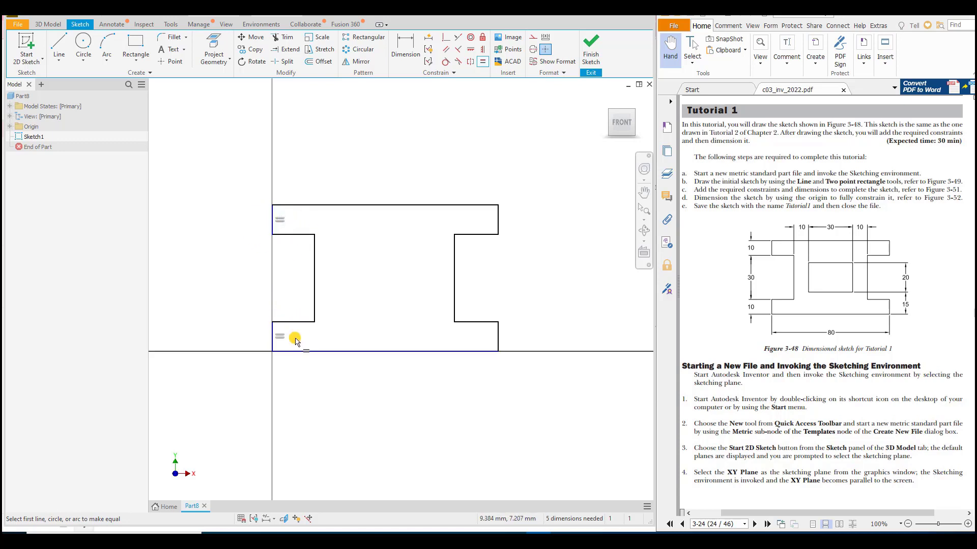
Step: Try to make the left and right vertical end edges equal on the lower flange and on the upper flange
click(273, 337)
click(497, 336)
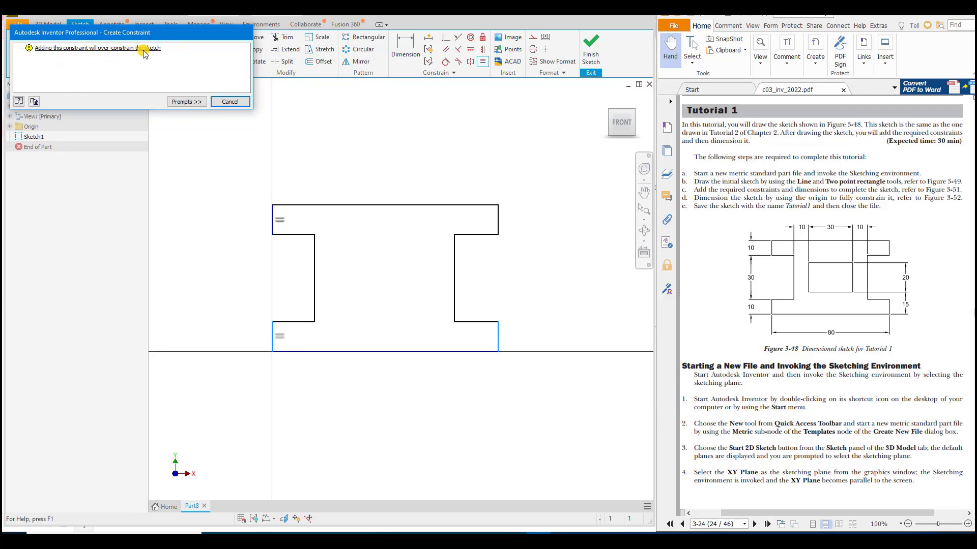
click(232, 103)
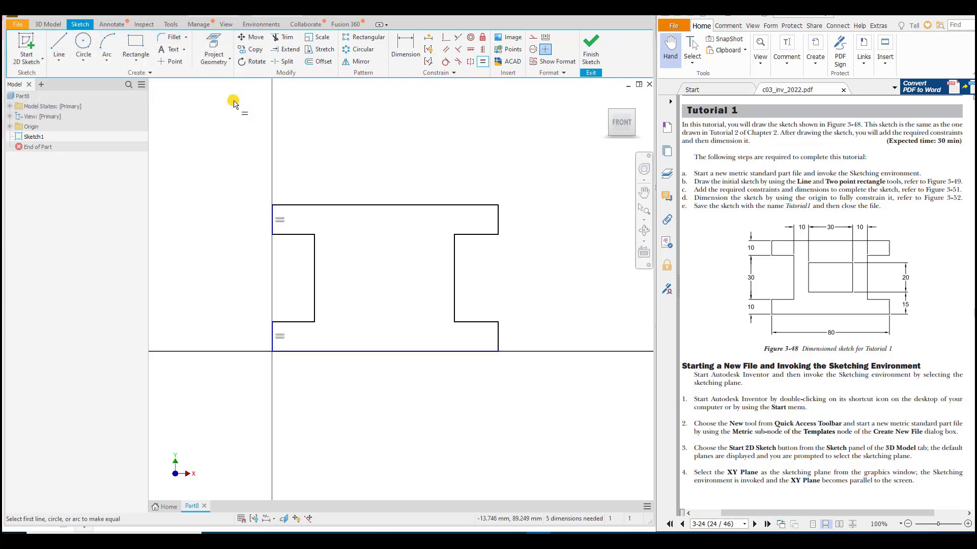
click(273, 218)
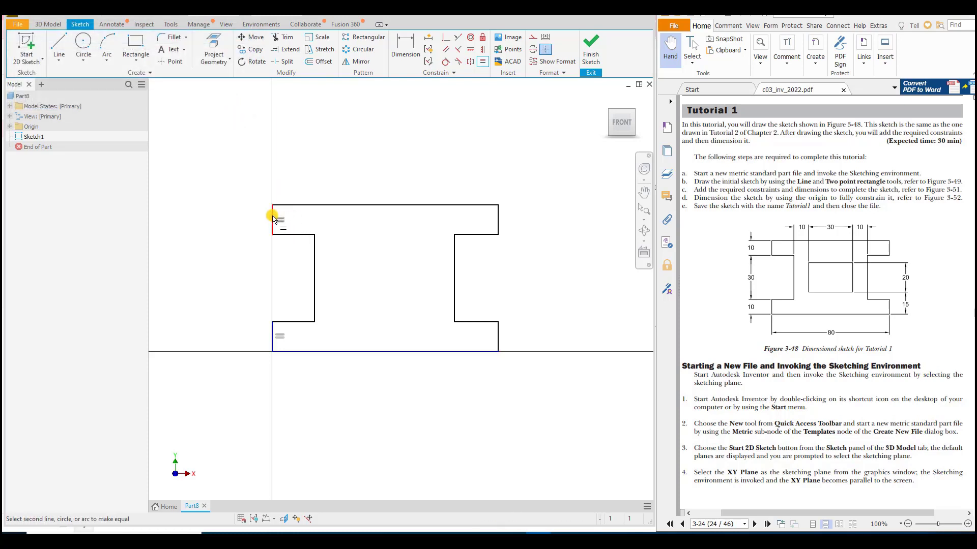
click(496, 227)
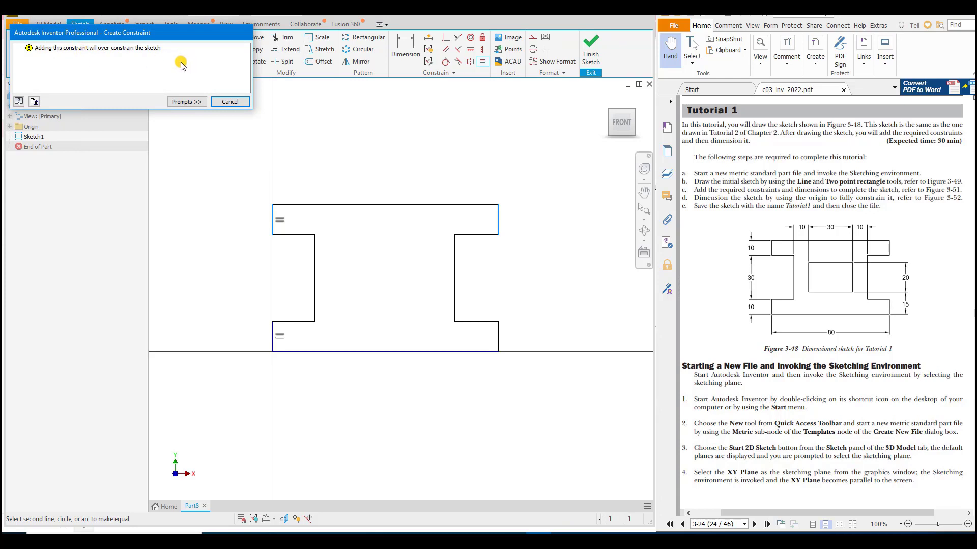
click(228, 102)
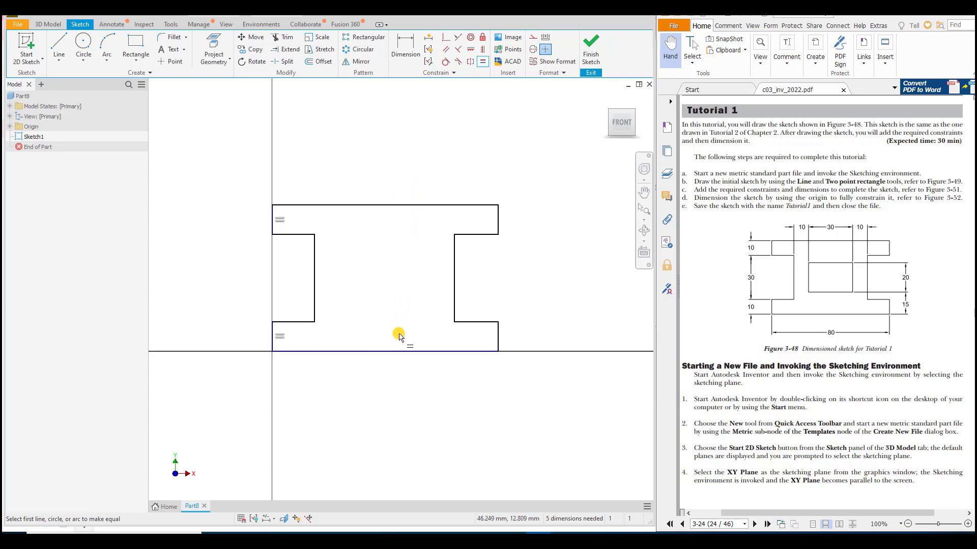
Step: Try to apply an Equal constraint between the profile's long bottom and top horizontal edges
click(394, 351)
click(401, 207)
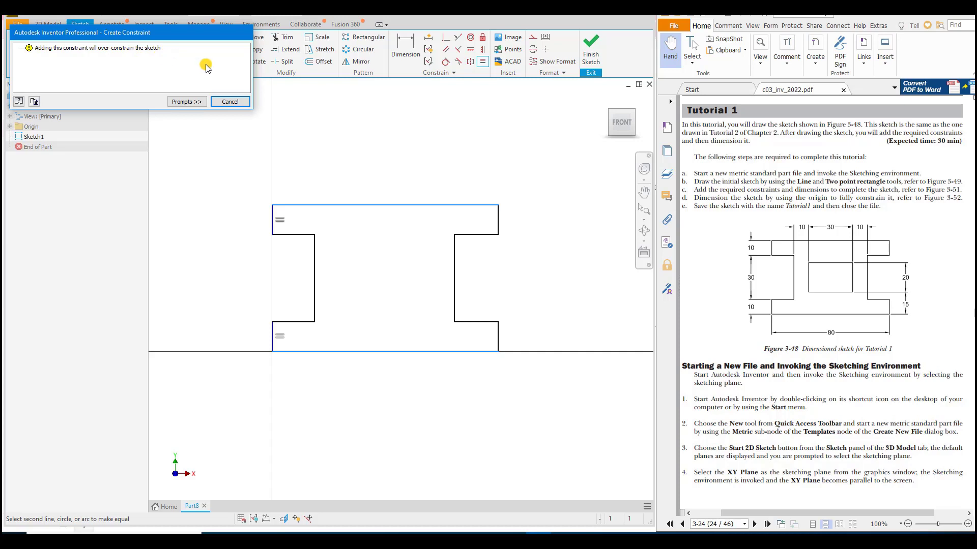
click(228, 102)
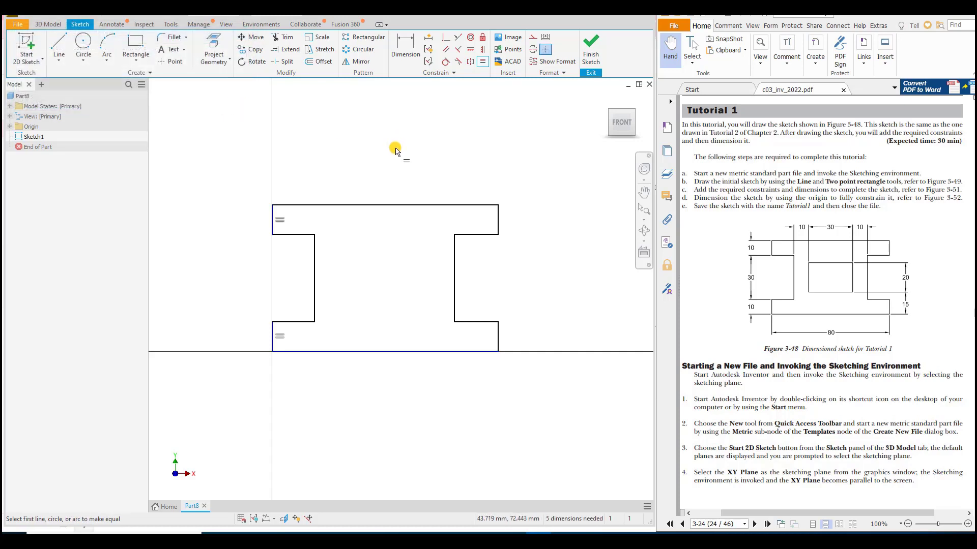
Step: Apply an Equal constraint between the left and right short horizontal edges on top of the lower flange
click(298, 322)
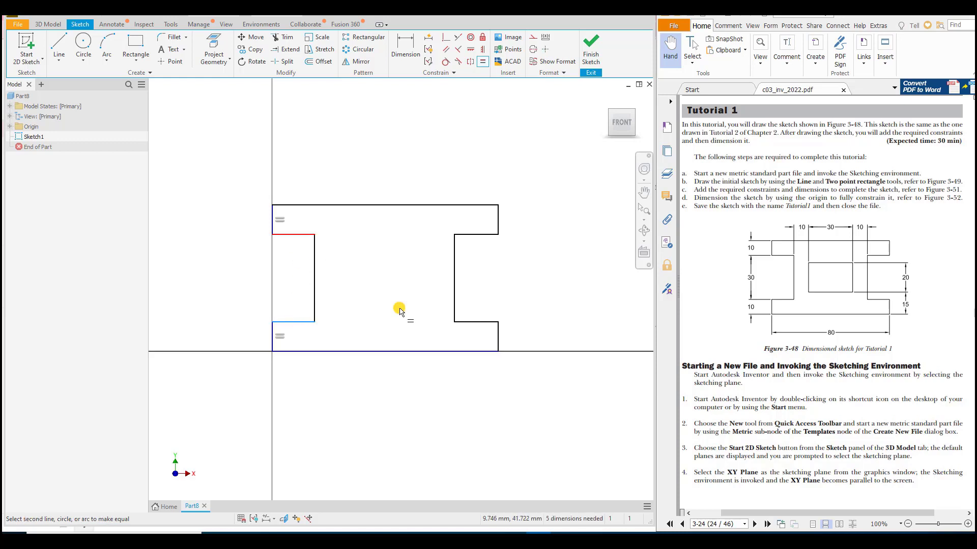
click(481, 325)
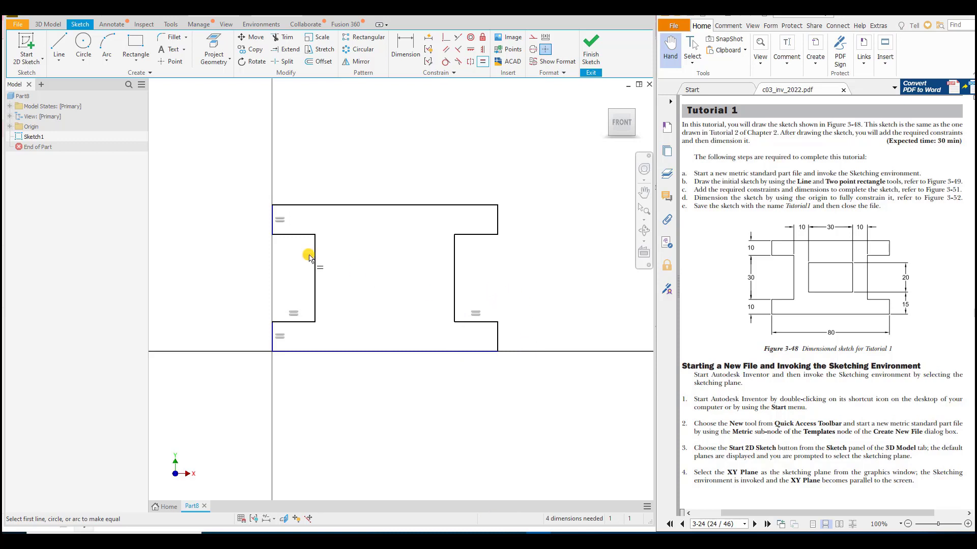
Step: Try to make the upper and lower short horizontal recess edges equal on the left side and on the right side
click(290, 236)
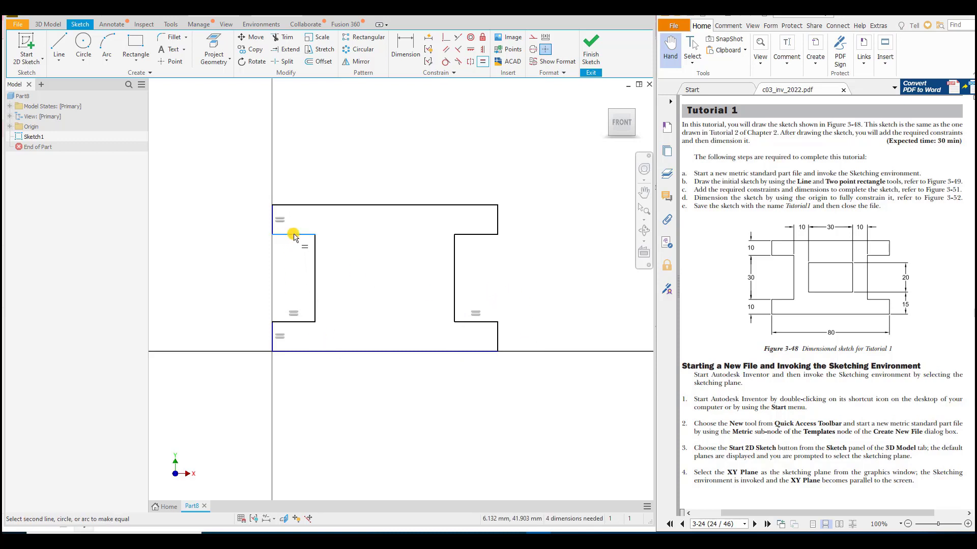
click(302, 323)
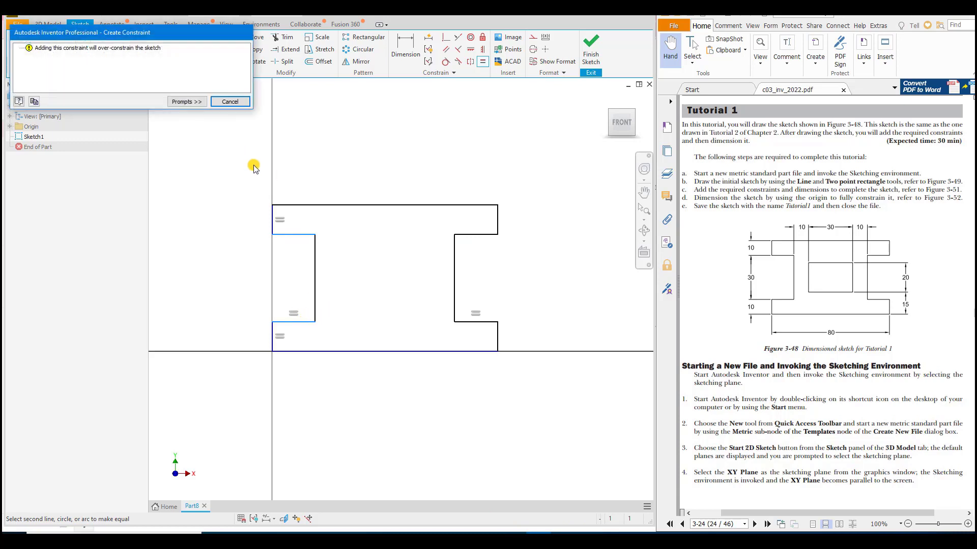
click(230, 101)
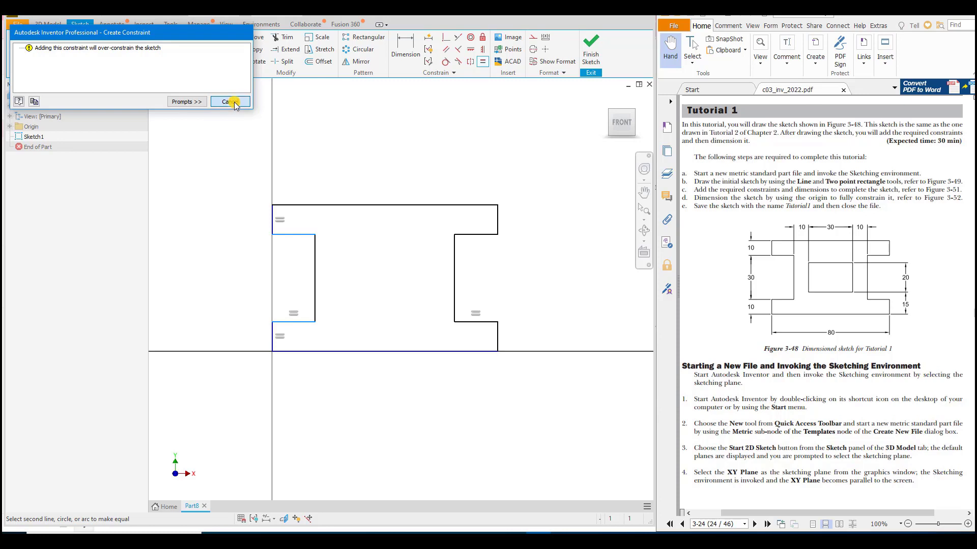
click(487, 321)
click(480, 235)
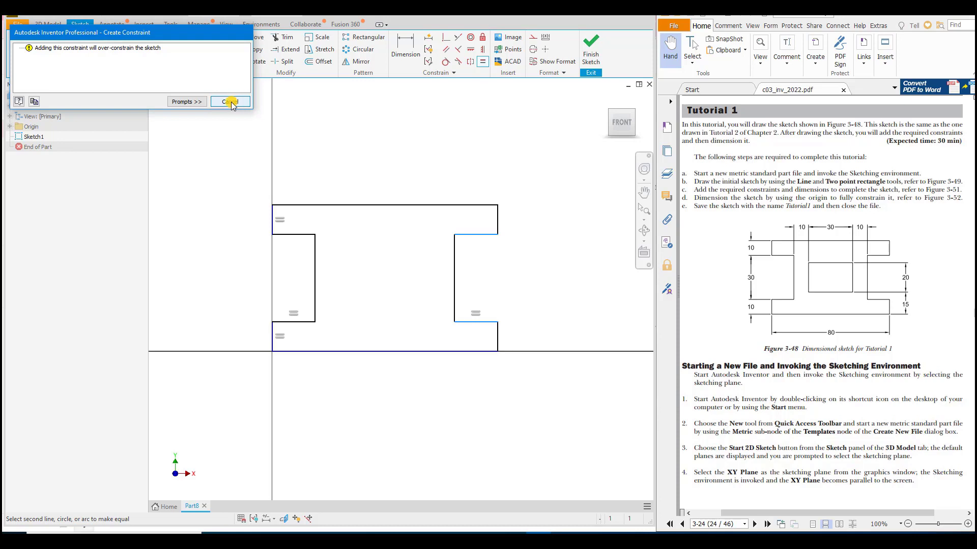
click(230, 101)
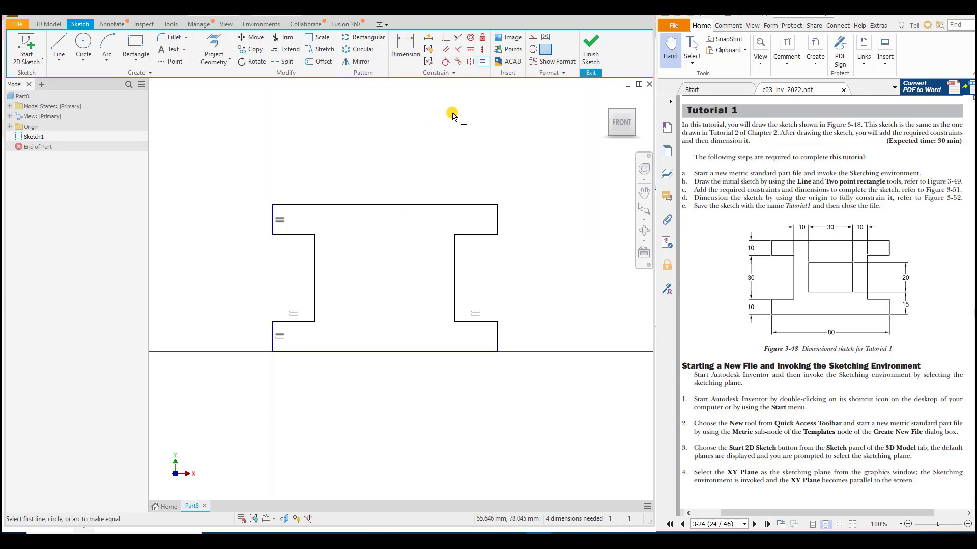
Step: Dimension the profile's overall width between its lower vertical end edges, below the bottom line, as 80 mm
click(411, 52)
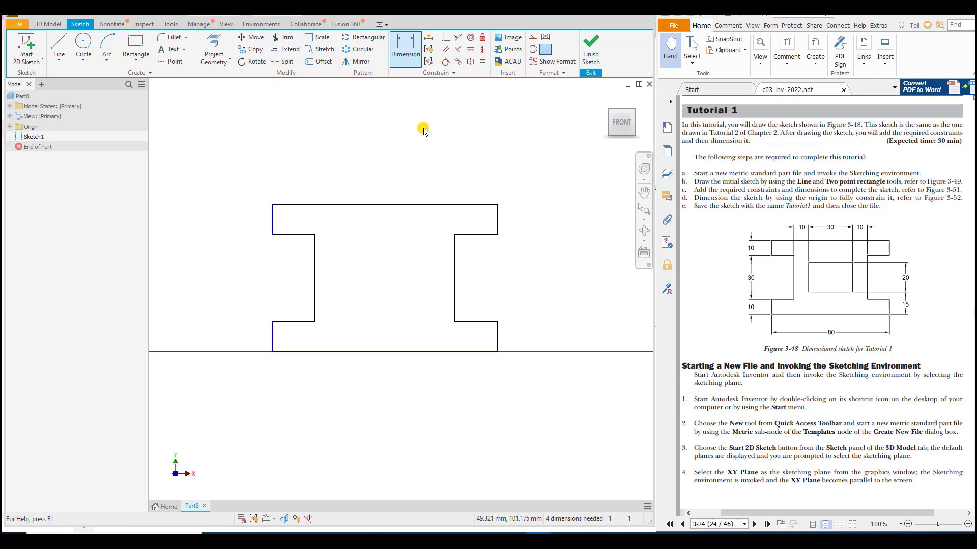
click(271, 338)
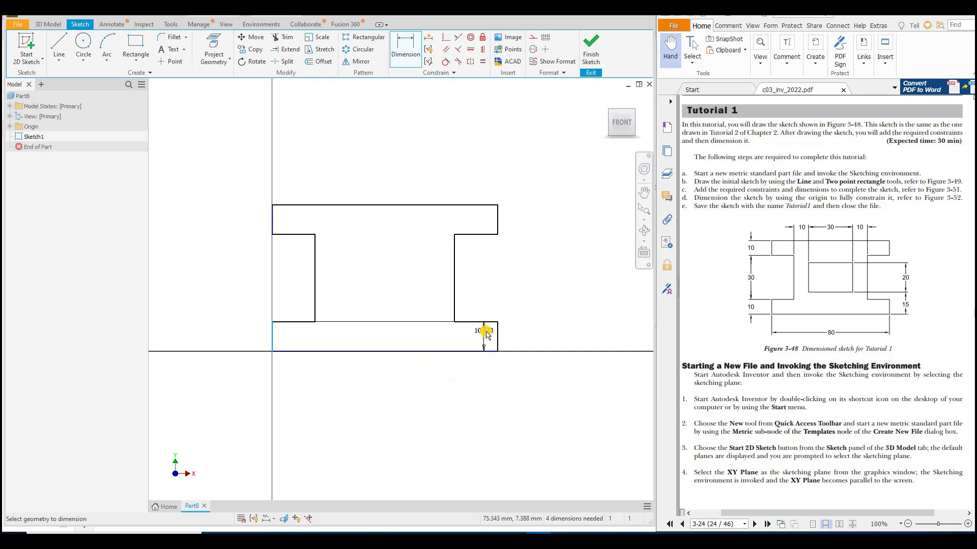
click(497, 338)
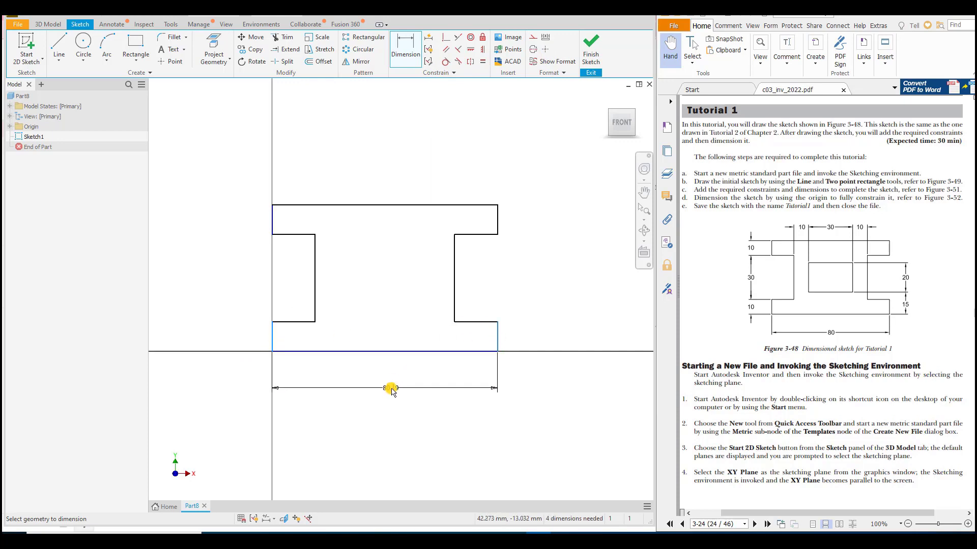
click(385, 383)
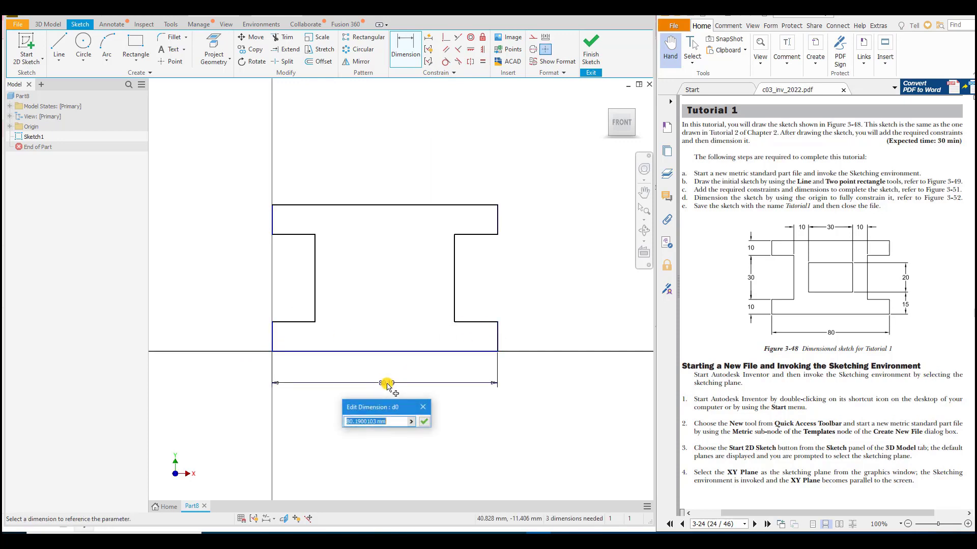
text(80)
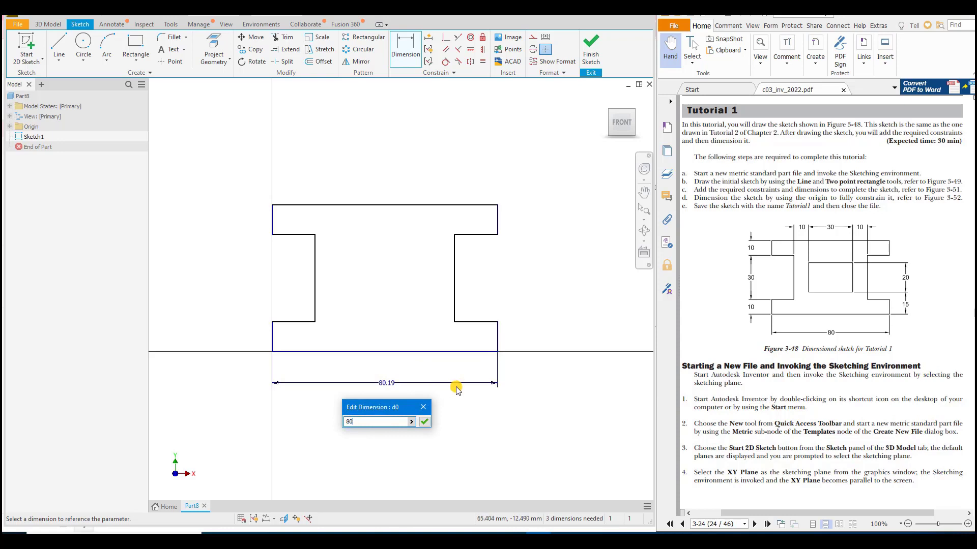
key(Return)
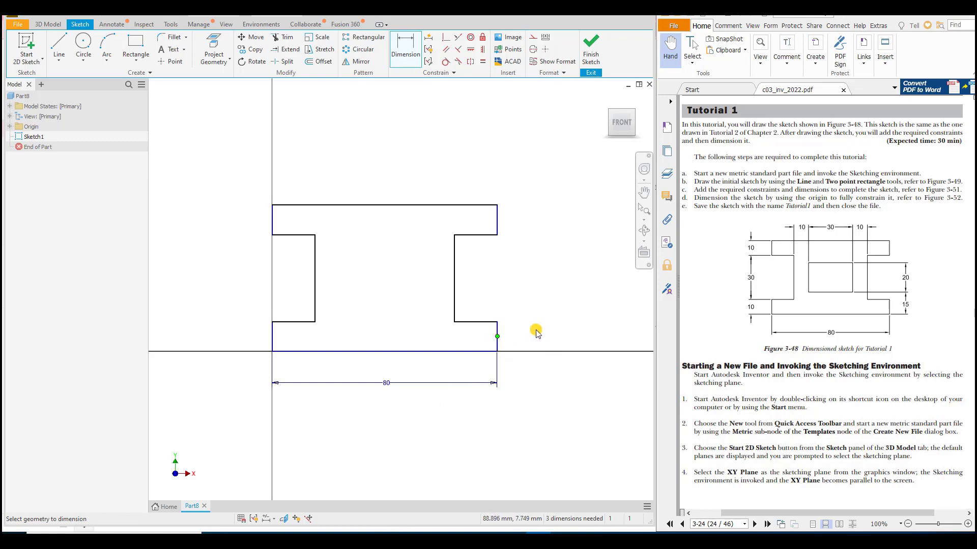
Step: Dimension the lower flange's thickness at its right end as 10 mm
click(497, 323)
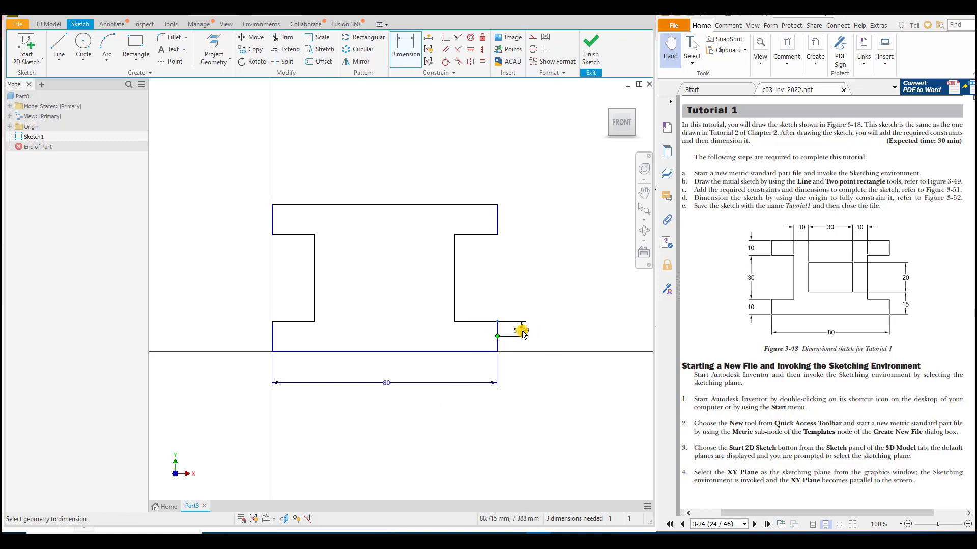
key(Escape)
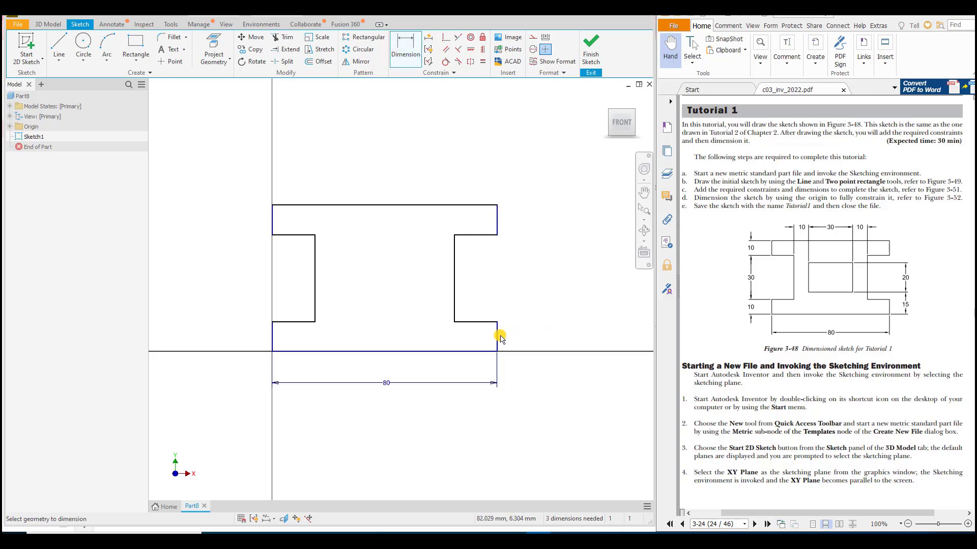
click(476, 352)
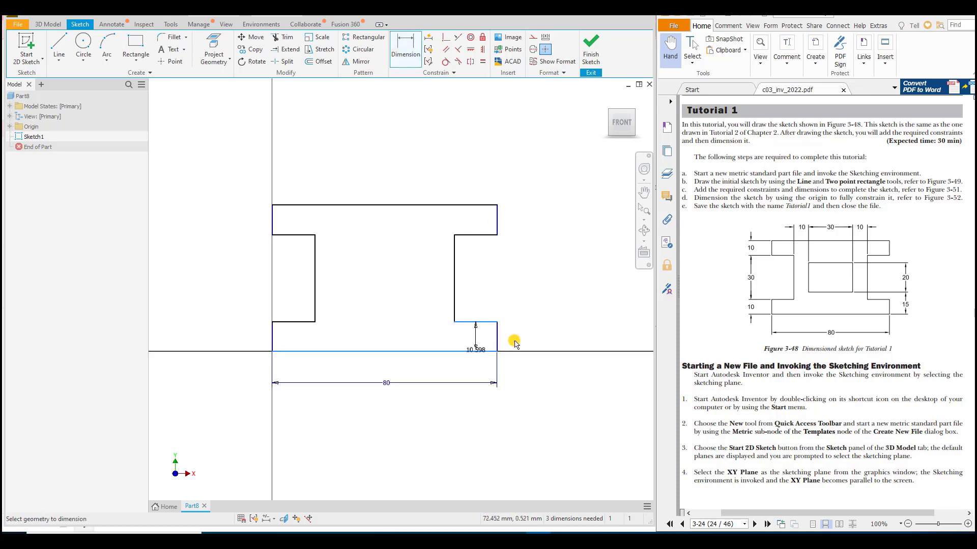
click(541, 333)
text(1)
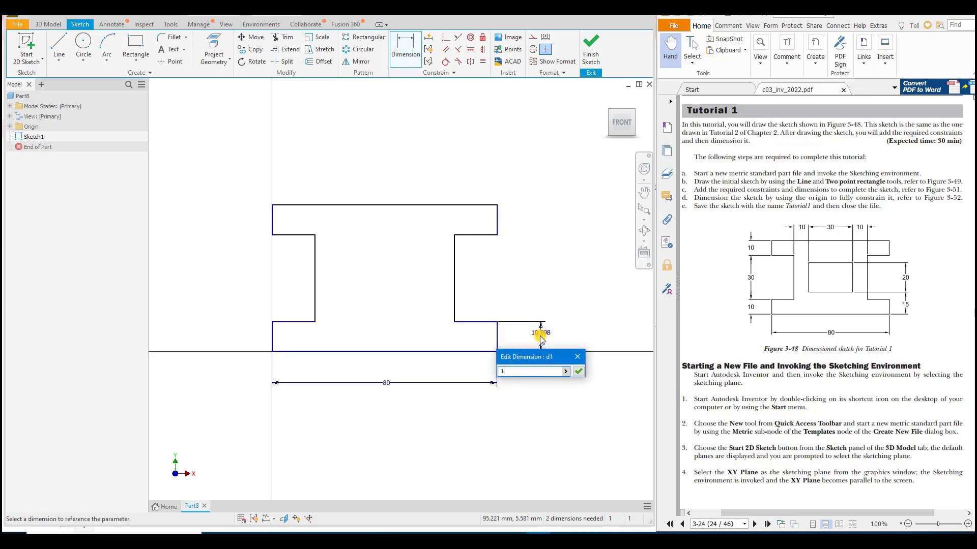
text(0)
key(Return)
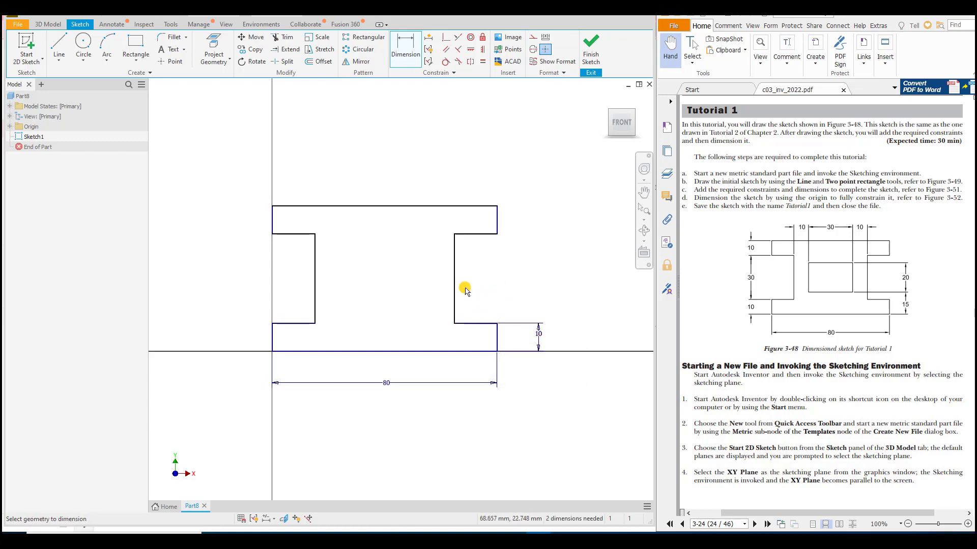
Step: Dimension the height of the right recess's vertical edge as 30 mm
click(455, 272)
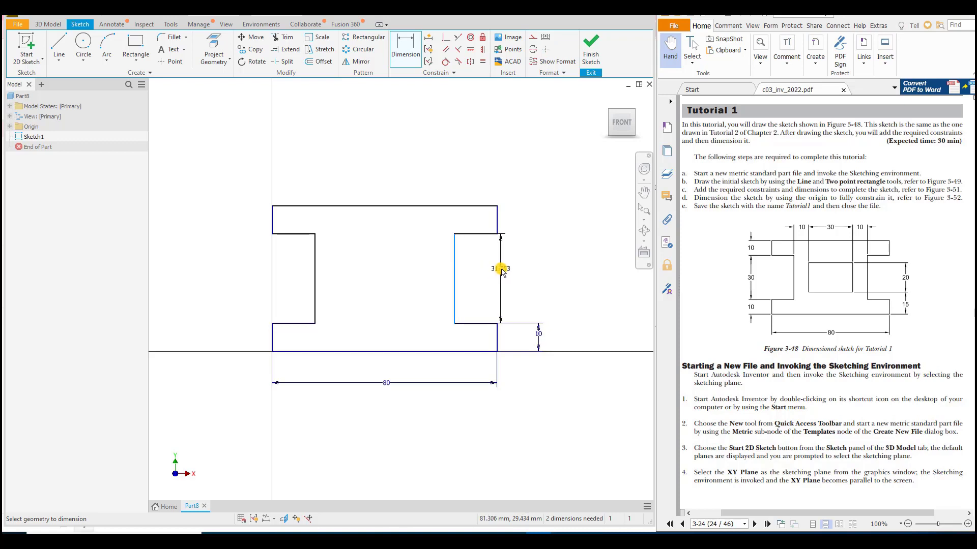
click(501, 271)
text(30)
key(Return)
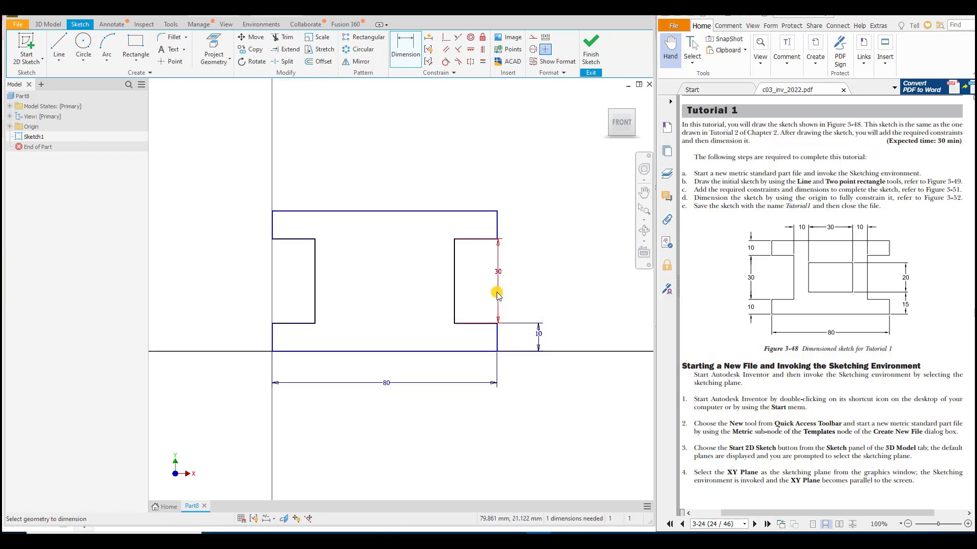
Step: Dimension the web width between the two inner vertical edges, above the profile, as 50 mm
click(315, 290)
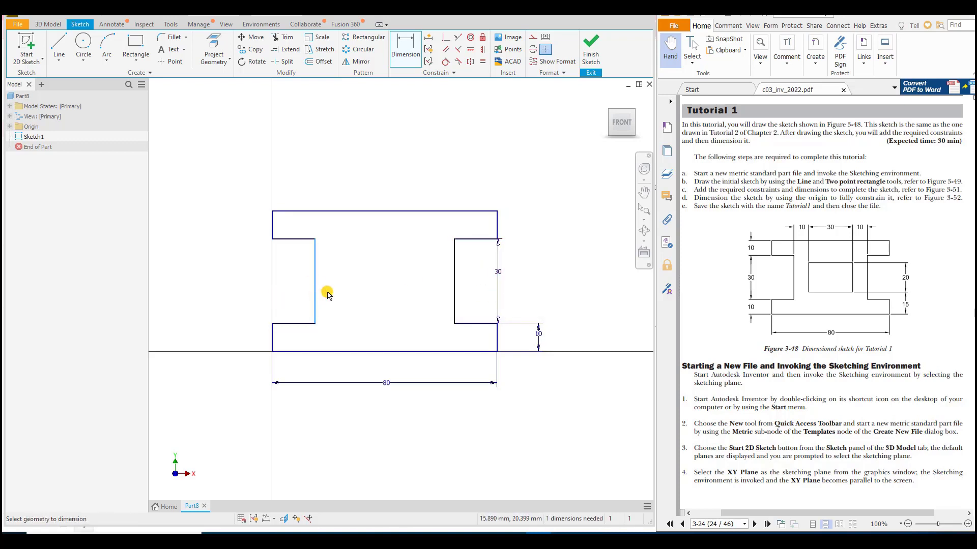
click(457, 278)
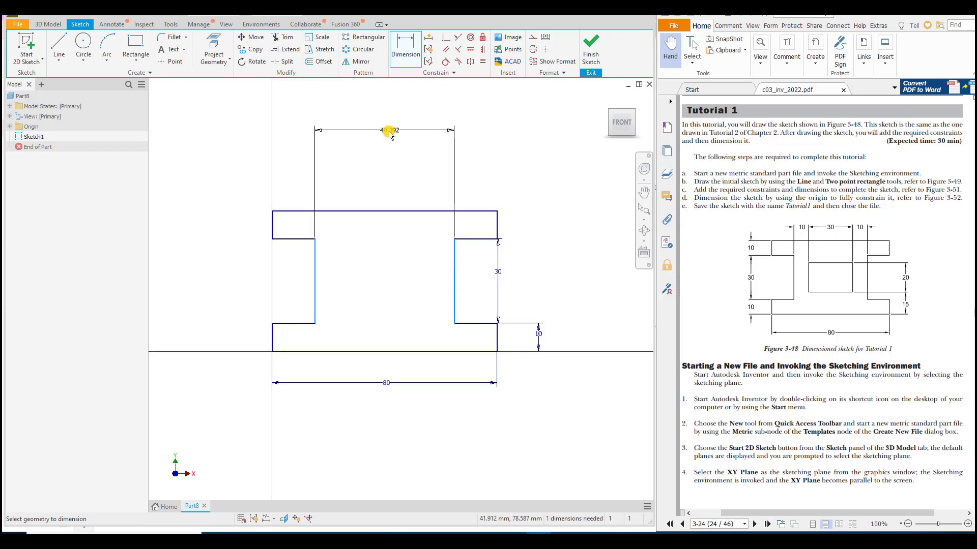
click(358, 146)
text(50)
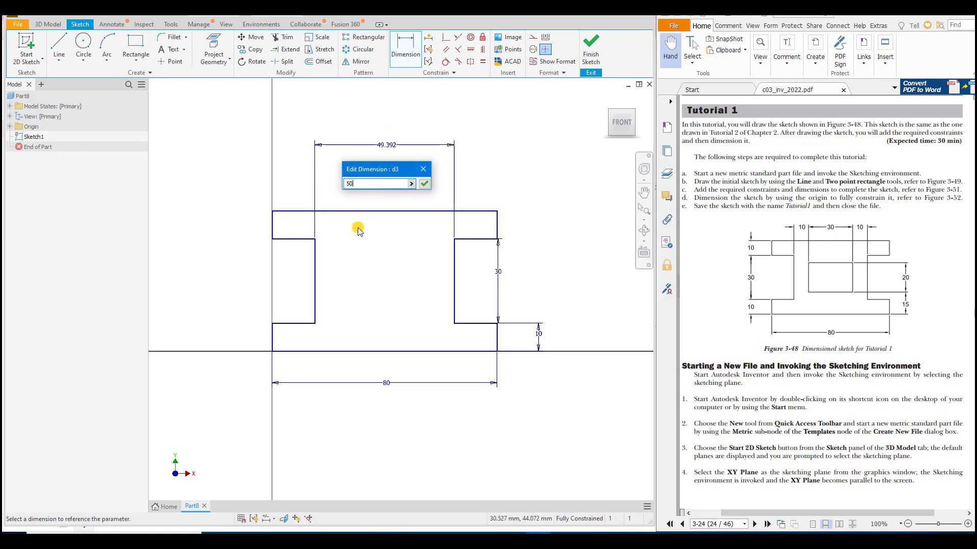
click(424, 184)
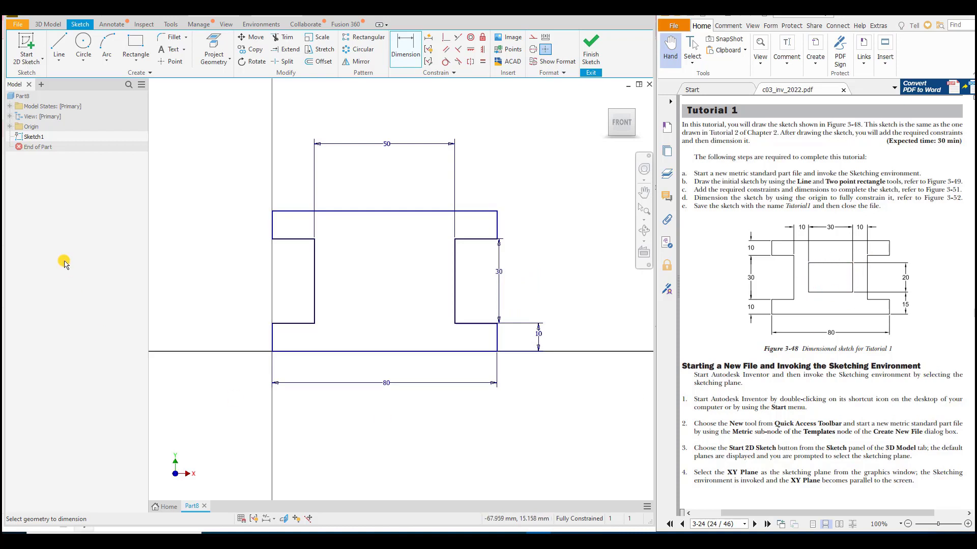
Step: Draw a two-point rectangle about 32 mm wide and 23 mm high inside the profile's web
click(143, 65)
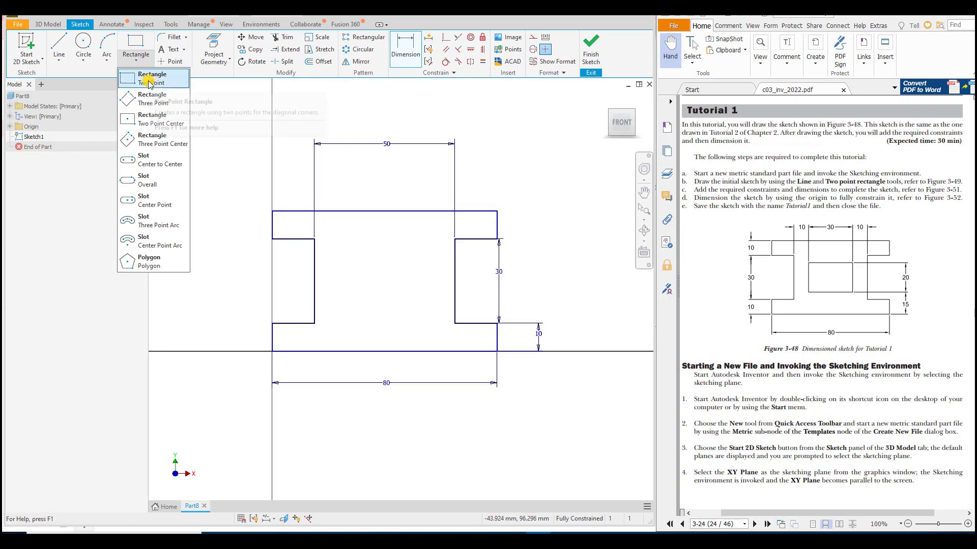
click(150, 81)
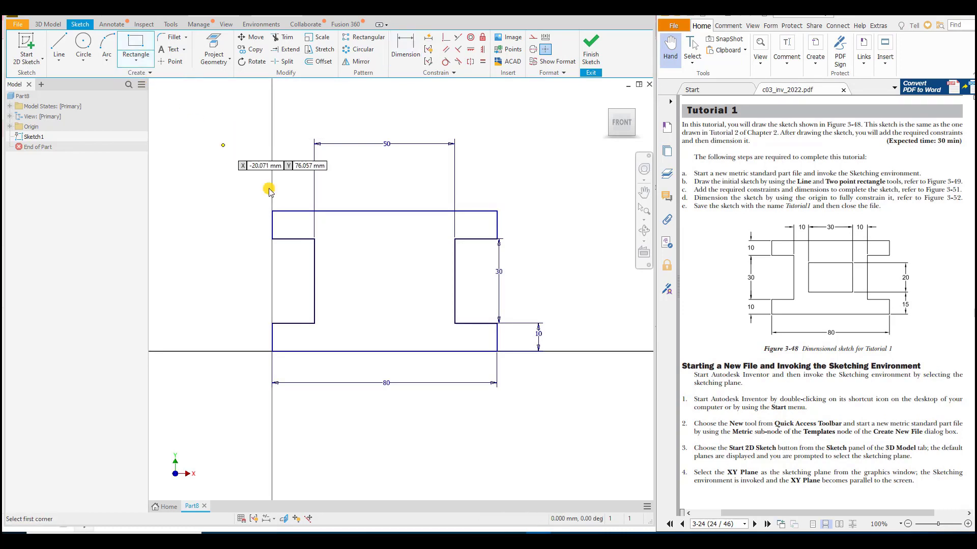
click(341, 314)
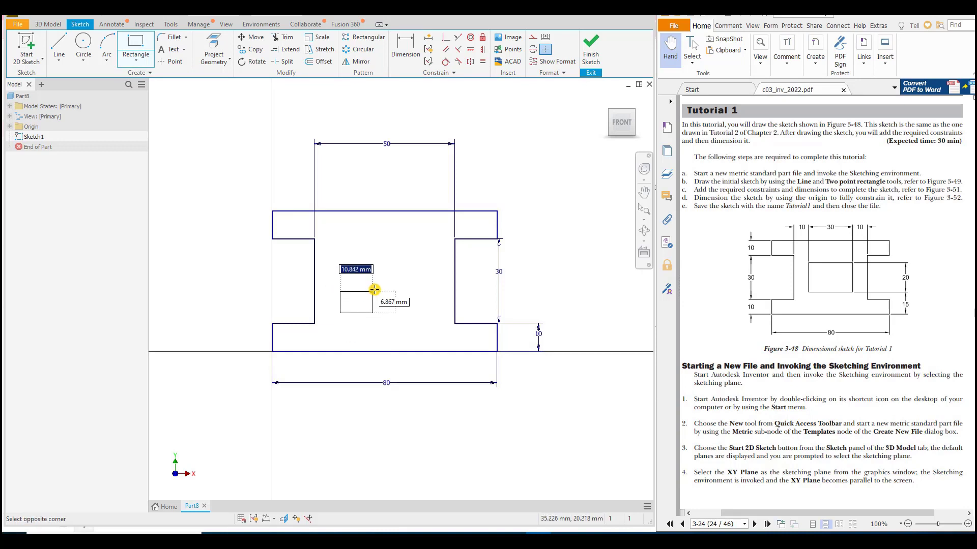
click(431, 250)
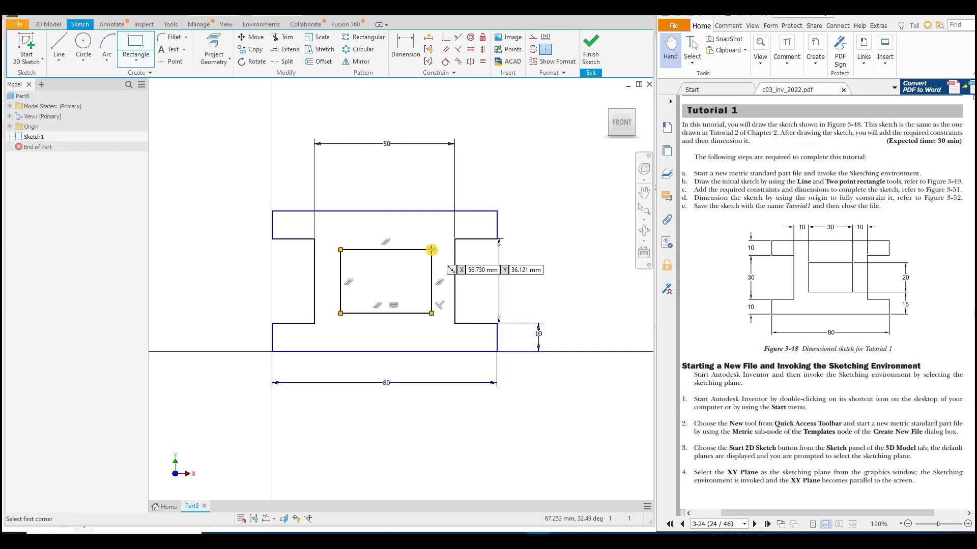
right_click(567, 179)
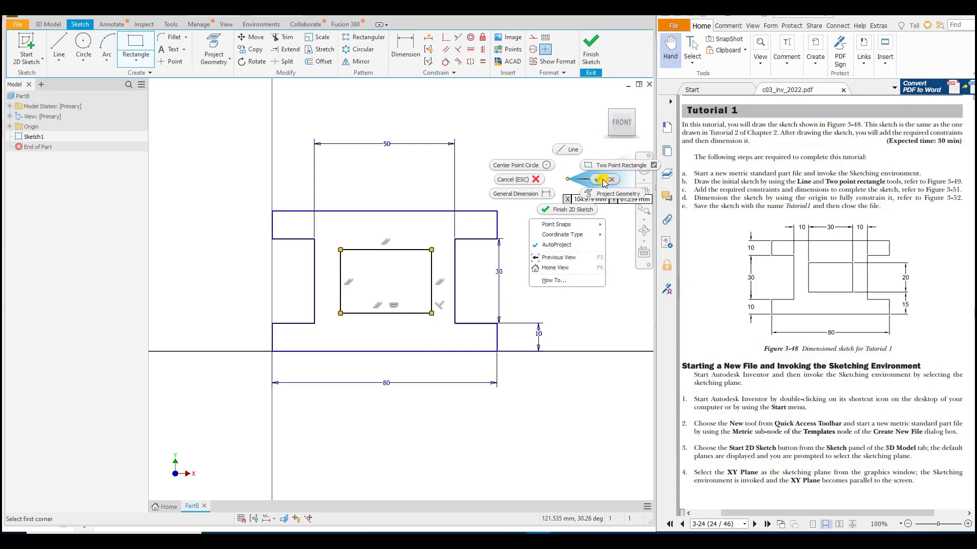
click(604, 180)
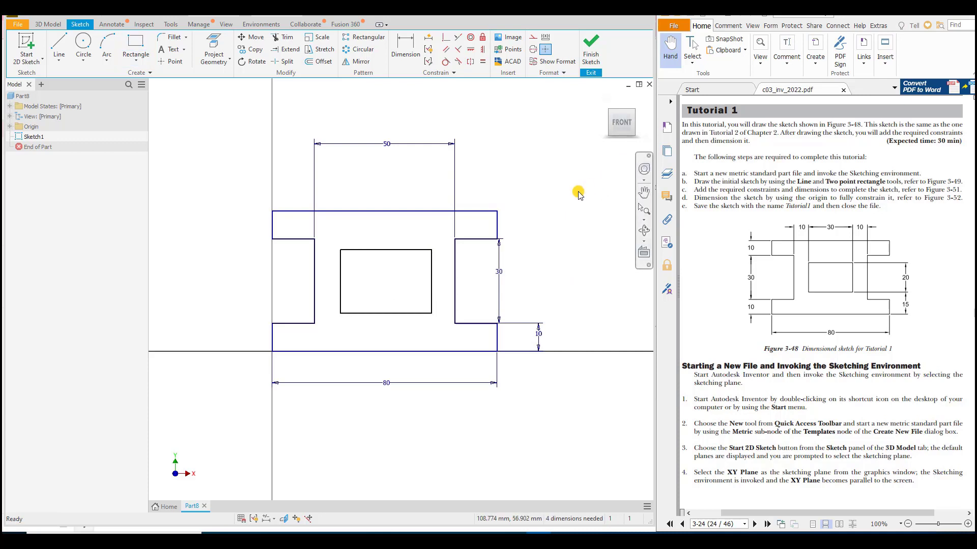
Step: Dimension the inner rectangle's bottom edge, setting its width to 30 mm
click(407, 51)
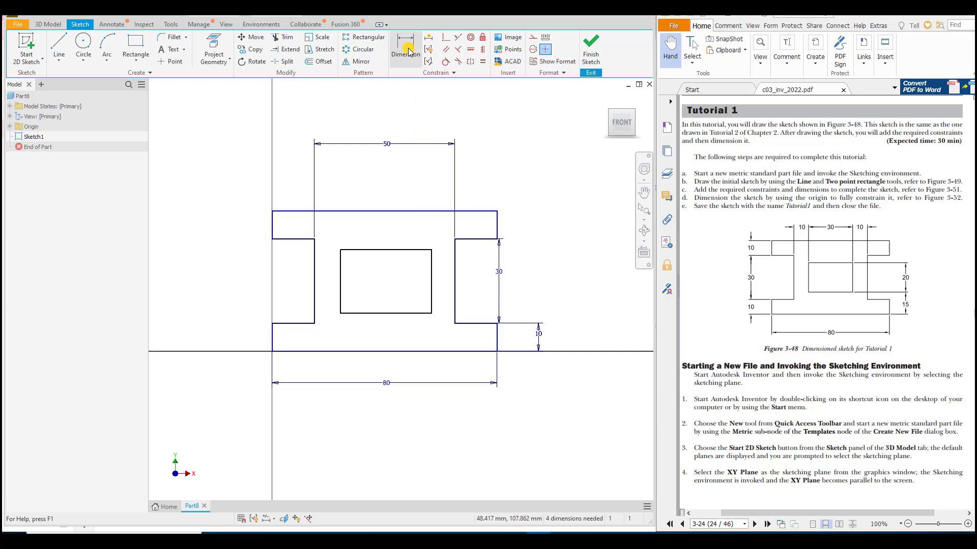
click(400, 315)
click(400, 332)
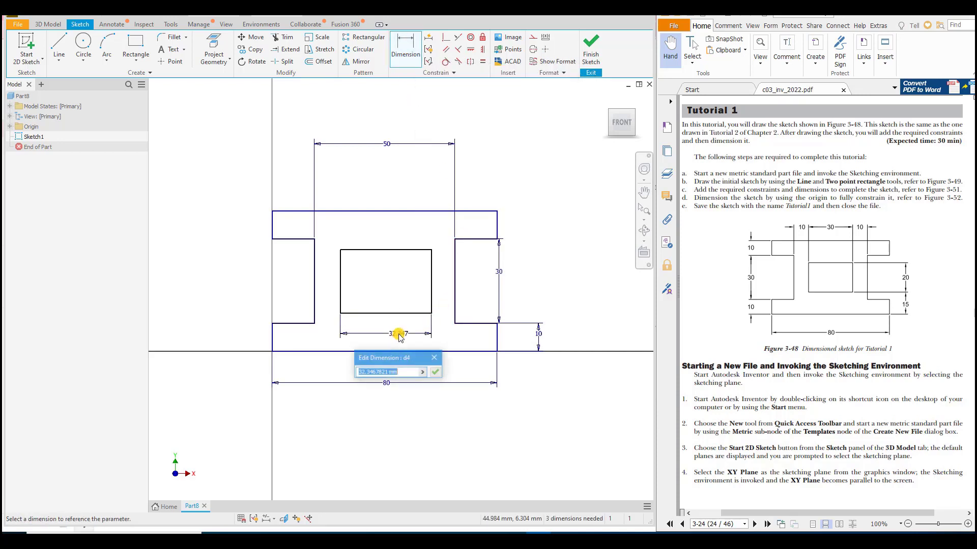
text(30)
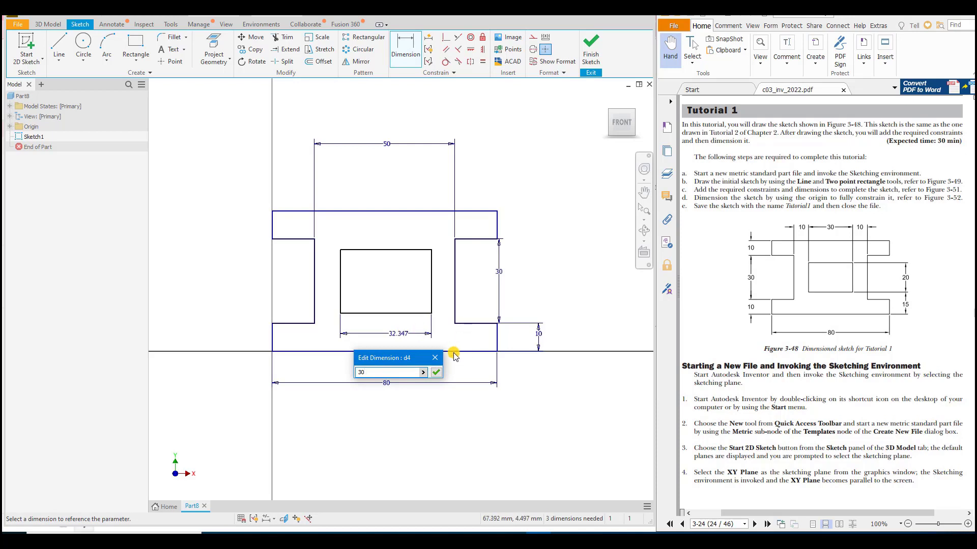
click(436, 372)
Step: Dimension the inner rectangle's right vertical edge, setting its height to 20 mm
click(426, 290)
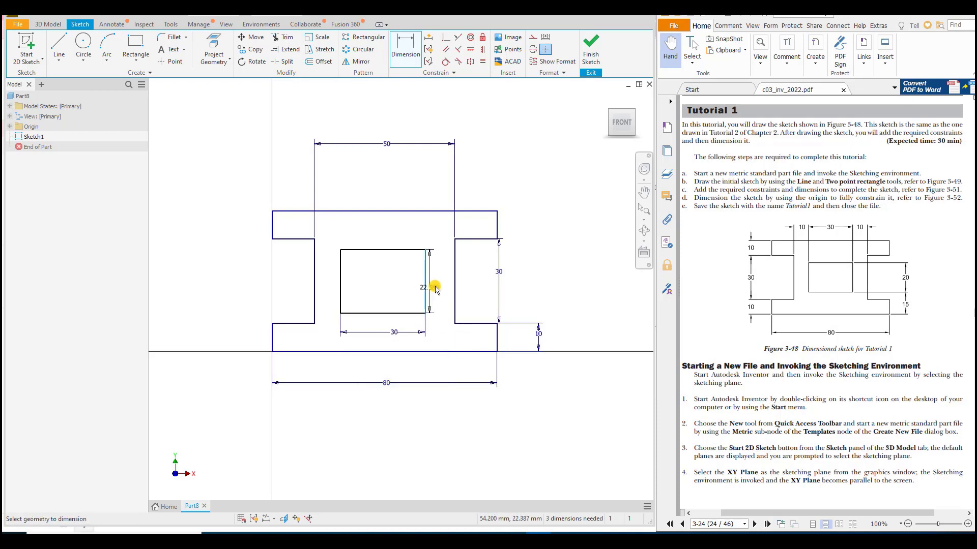
click(443, 286)
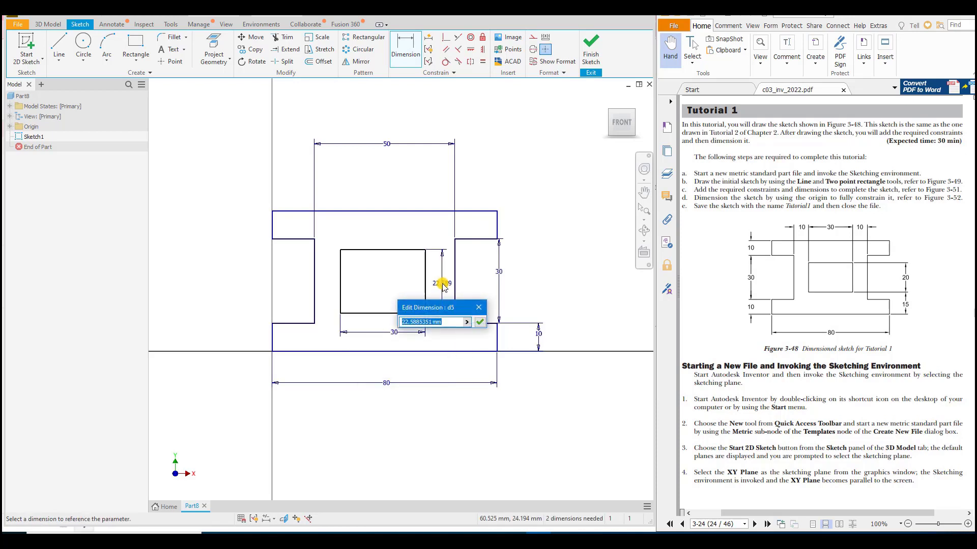
text(20)
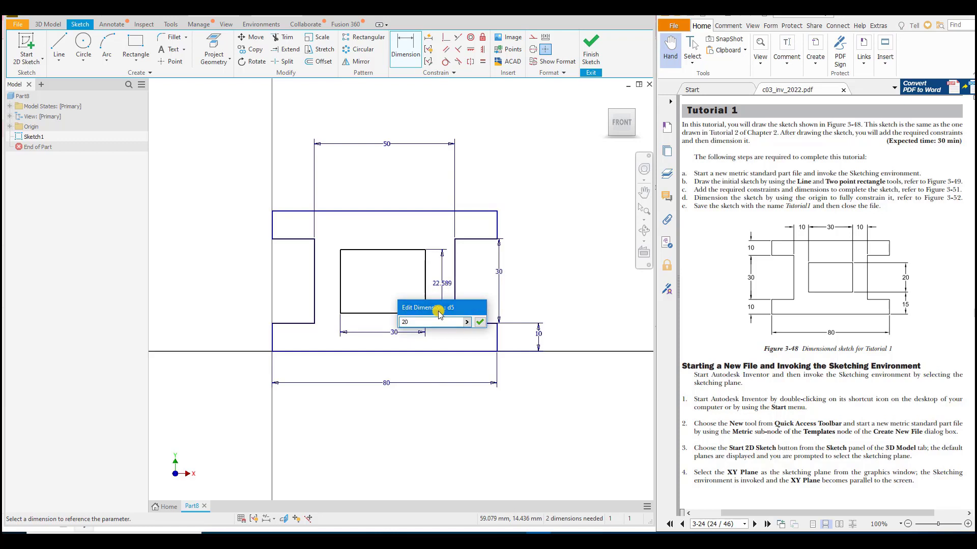
key(Return)
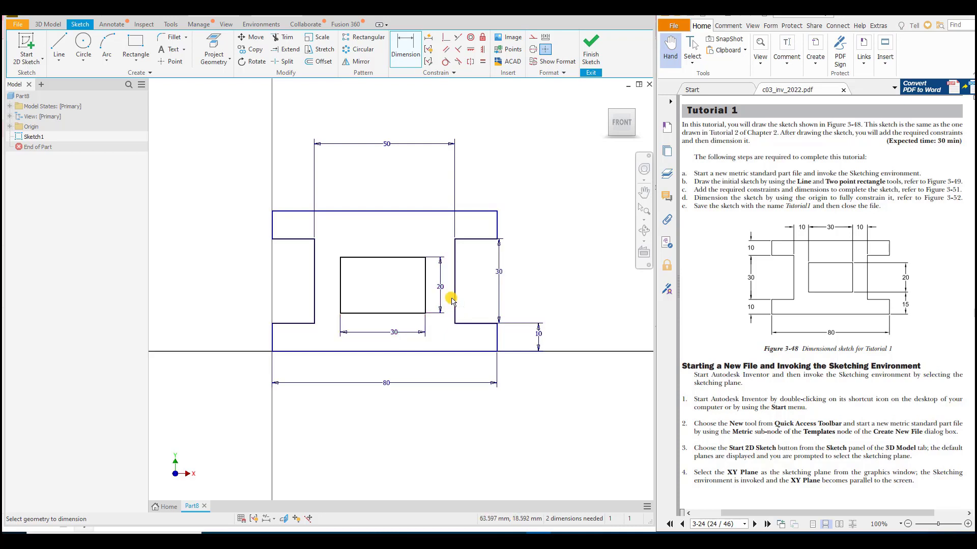
Step: Dimension the gap between the inner rectangle's right edge and the web's right inner edge as 10 mm
click(426, 303)
click(455, 284)
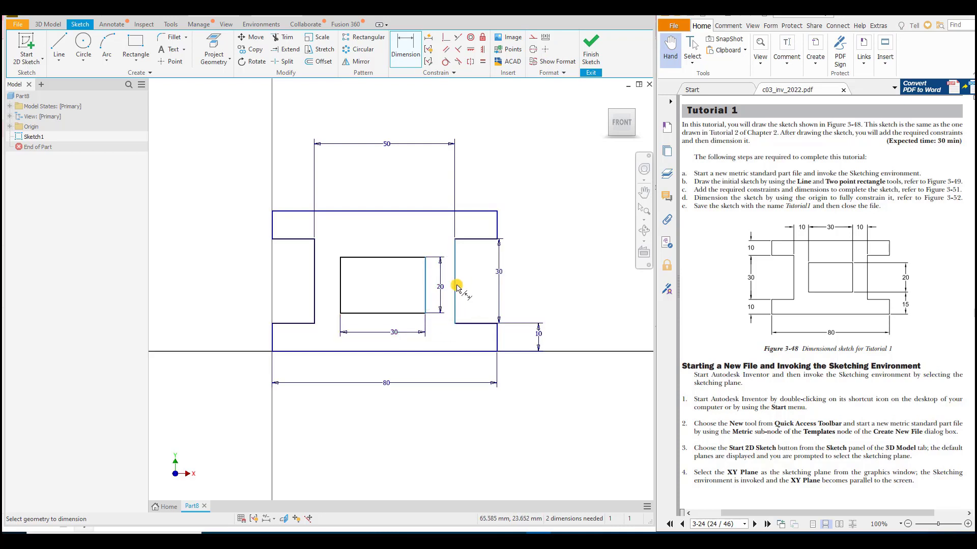
click(436, 234)
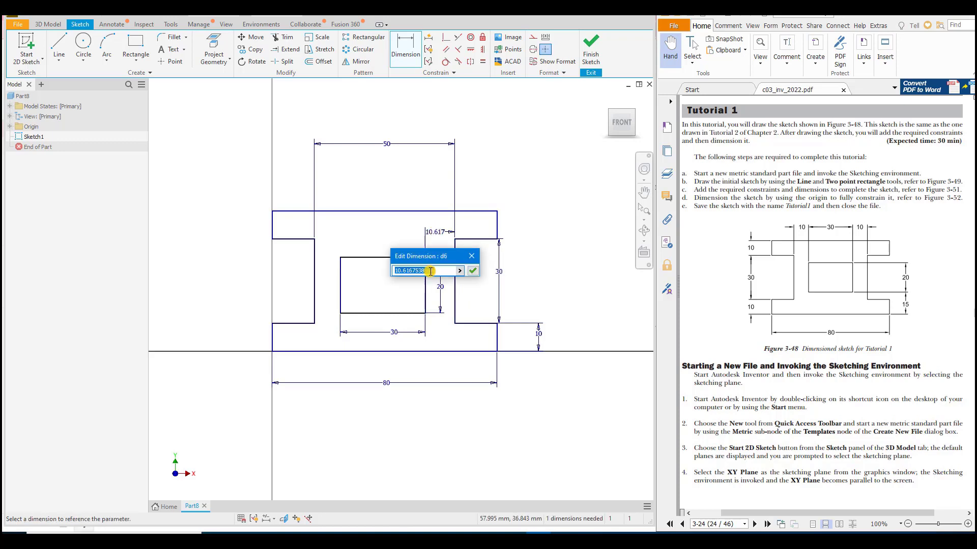
text(10)
key(Return)
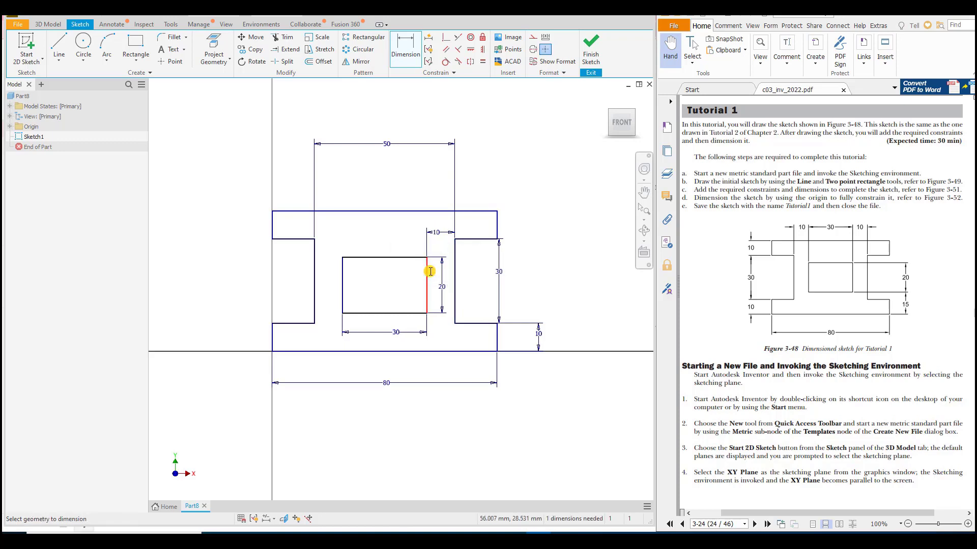
Step: Dimension the distance from the inner rectangle's bottom edge to the profile's bottom edge as 15 mm, placed beyond the existing 10 mm dimension
click(408, 314)
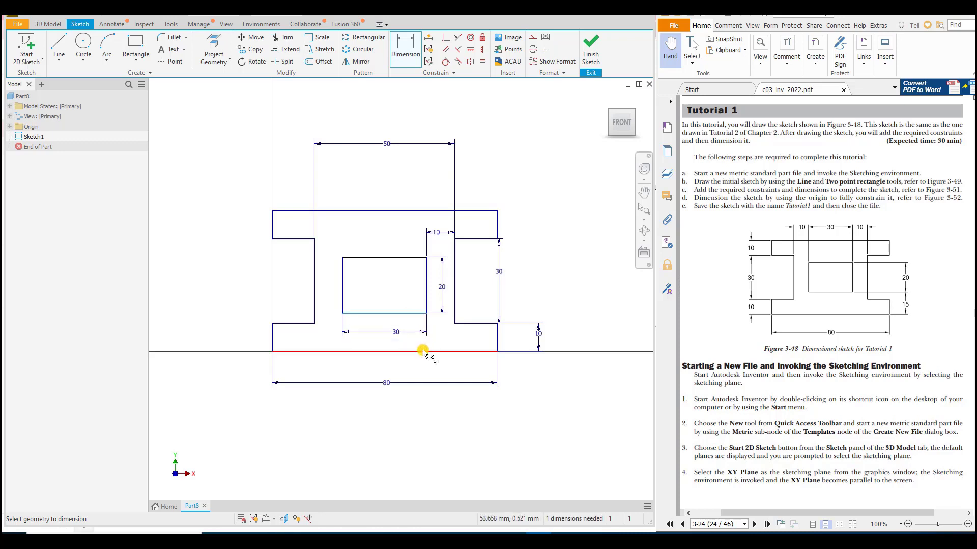
click(427, 351)
click(557, 338)
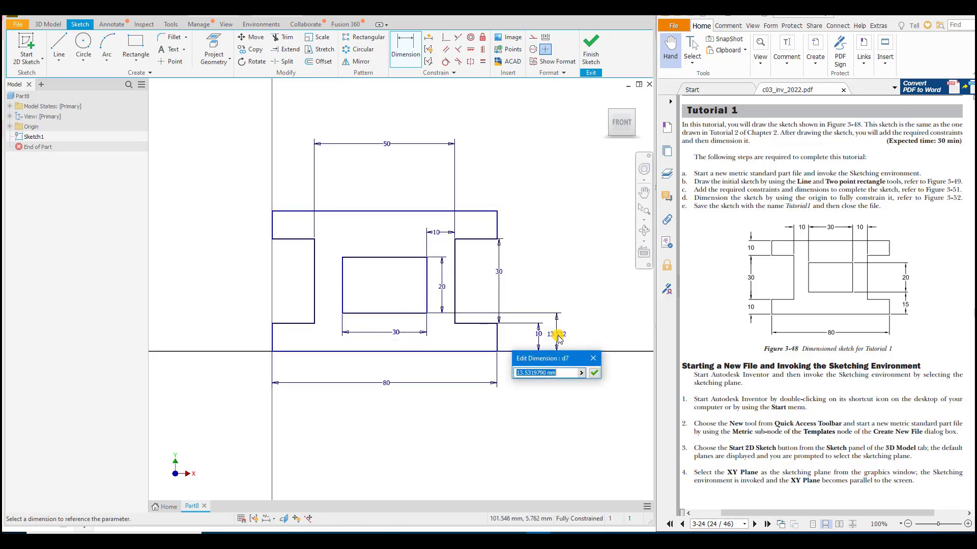
text(15)
key(Return)
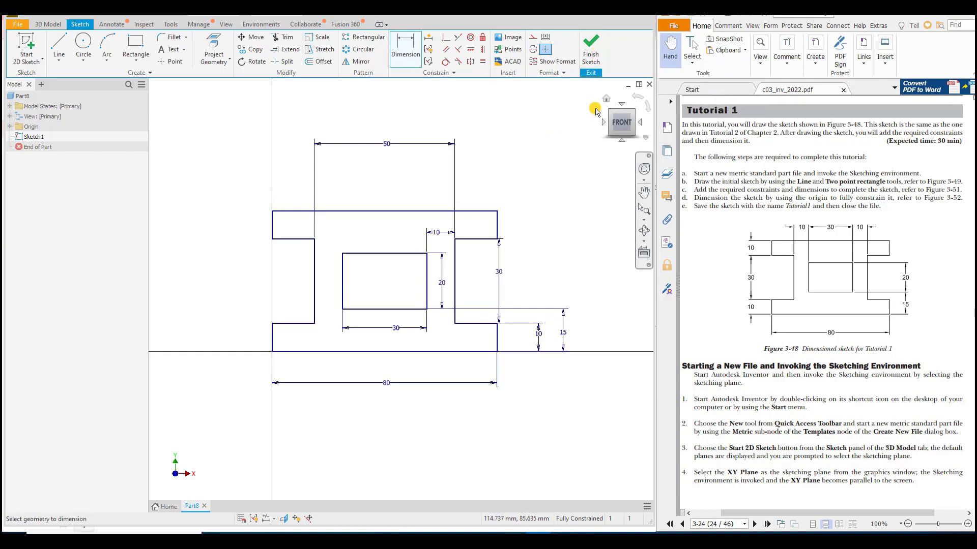
Step: Finish the sketch and save the part as Tut1 in the Sketching Tutorials folder
click(594, 44)
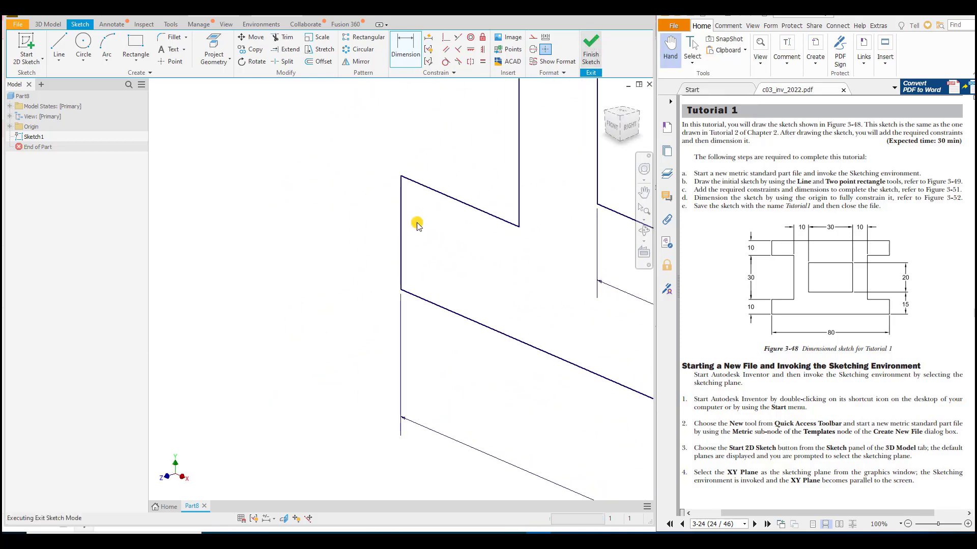
click(19, 27)
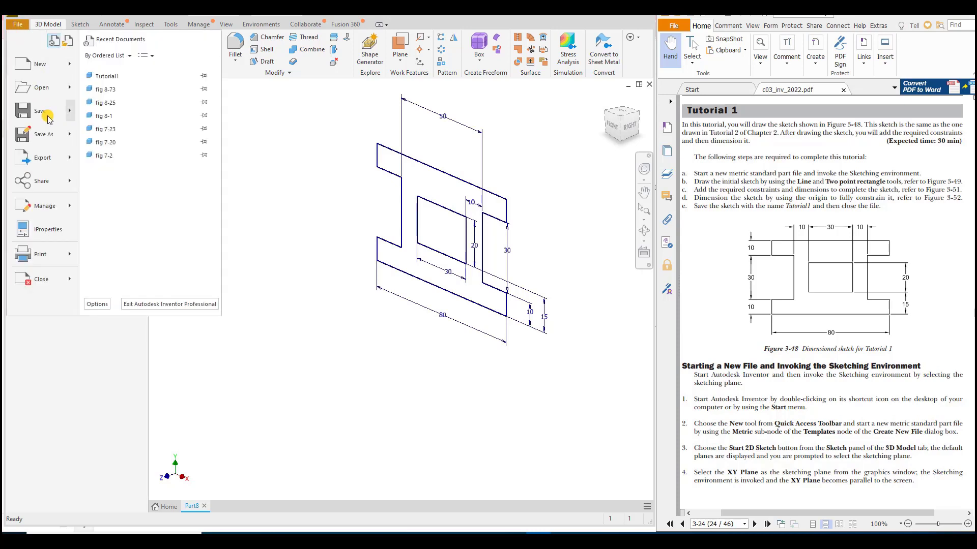
mouse_move(48, 117)
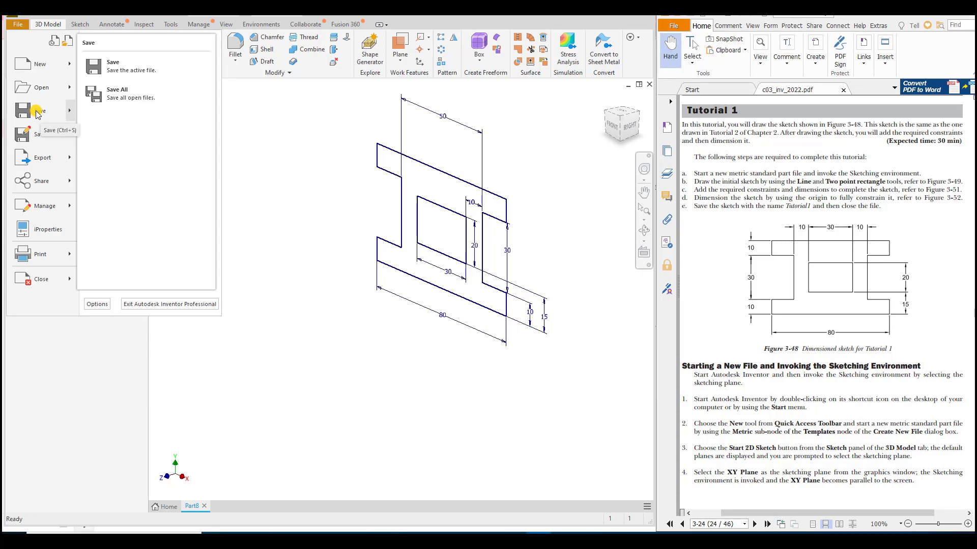
click(36, 113)
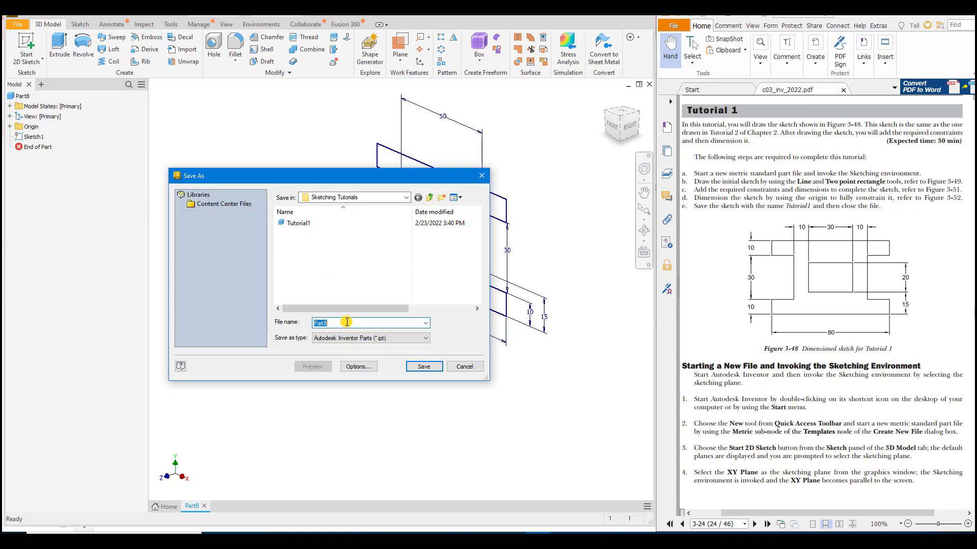
text(Tut)
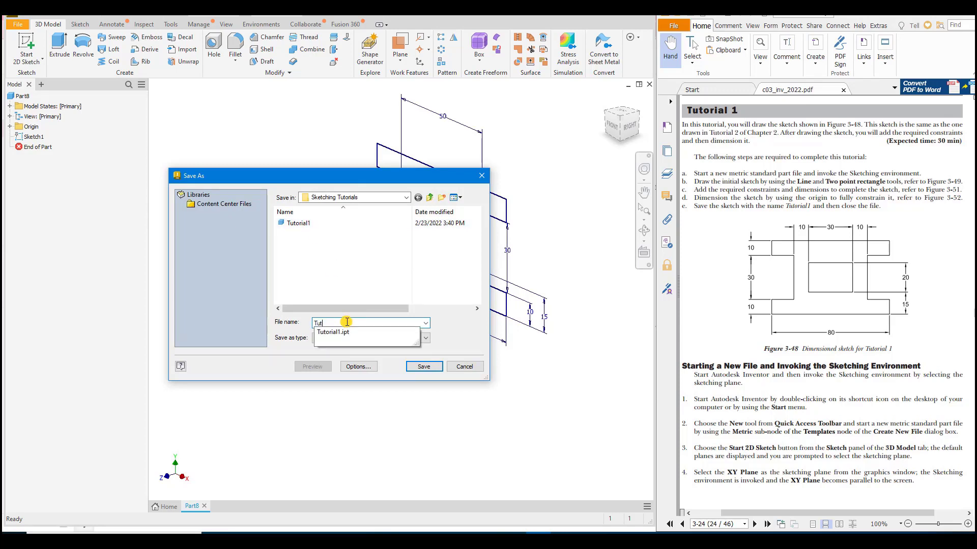
text(1)
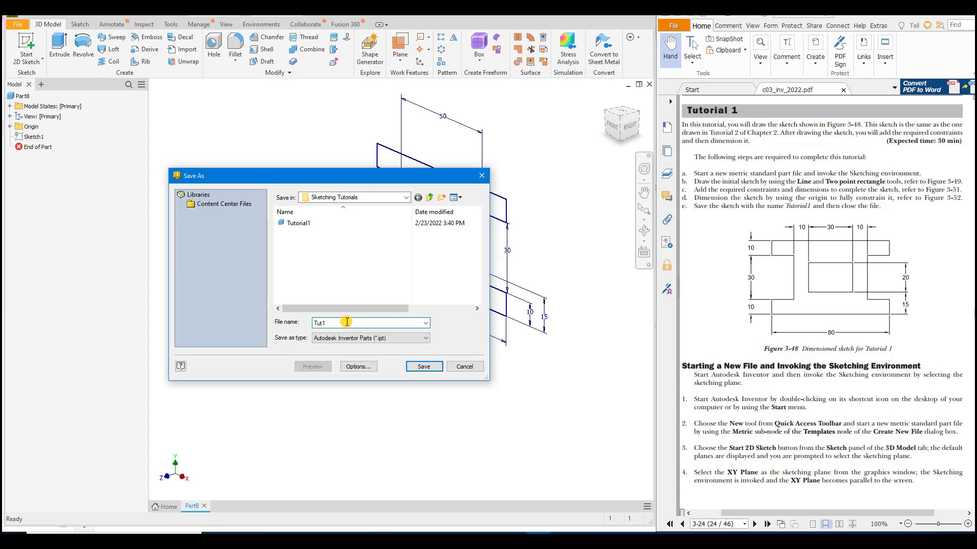
click(429, 374)
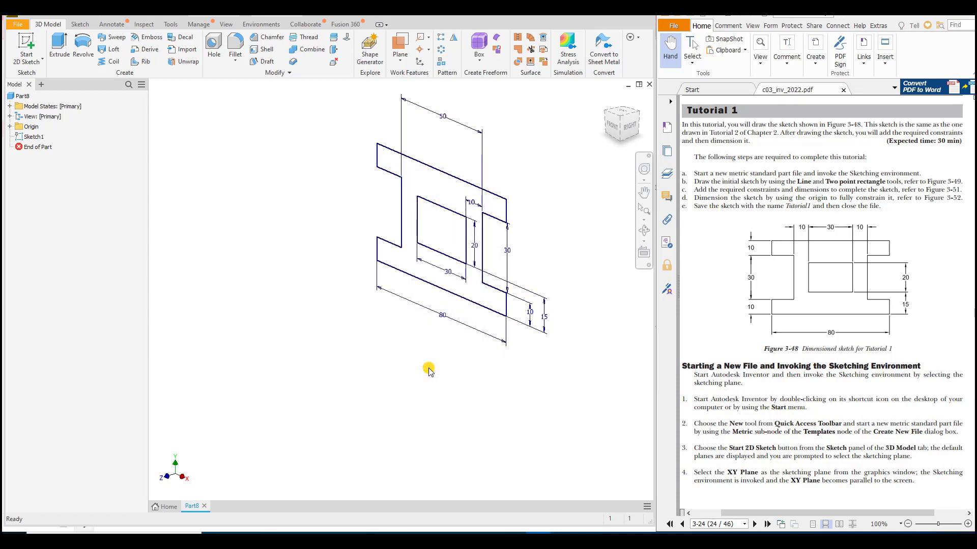